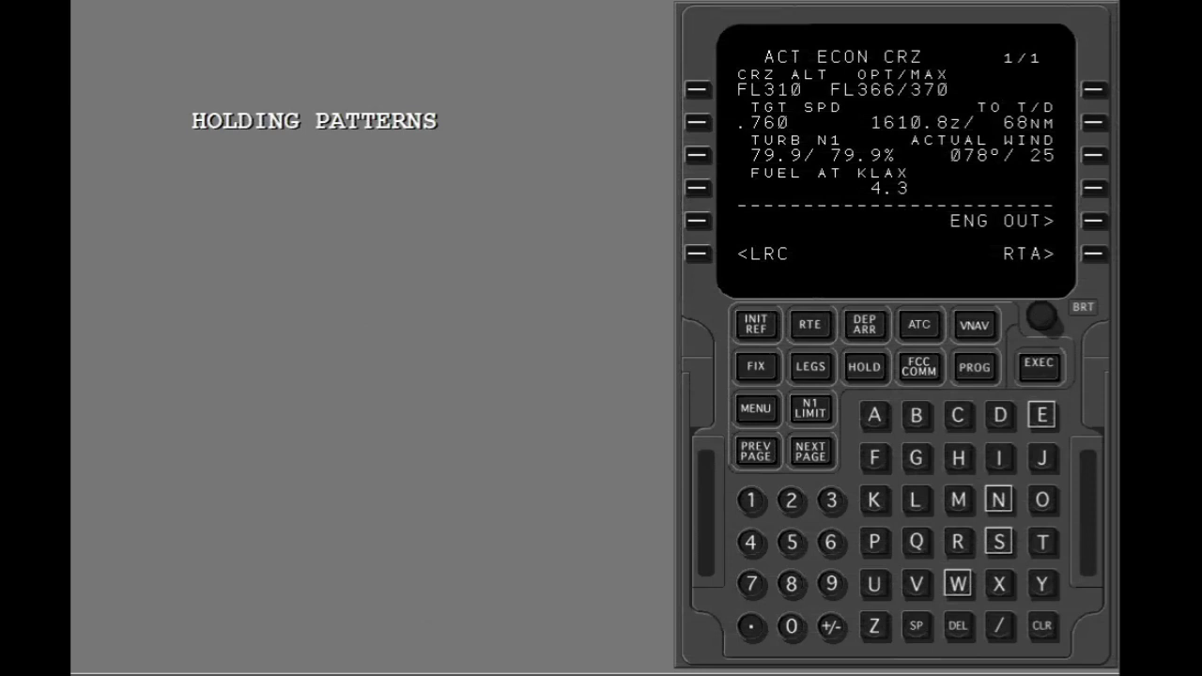
# Create a holding pattern at the aircraft's present position (PPOS) and execute the route change
pyautogui.click(860, 371)
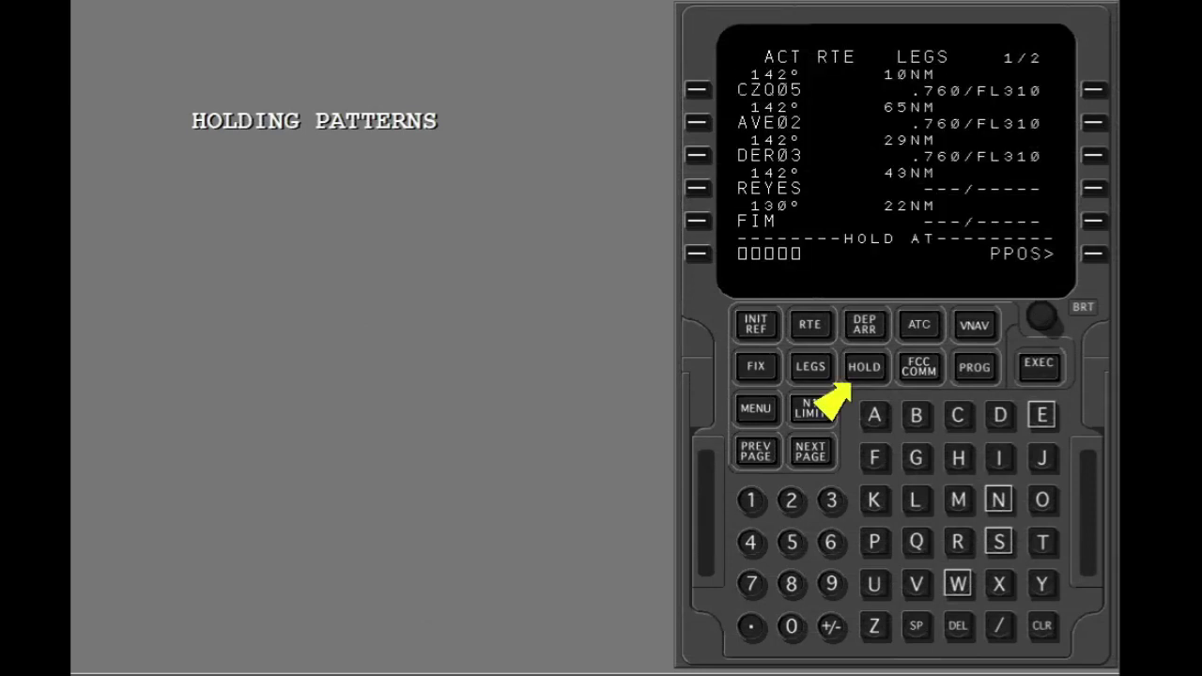
pyautogui.click(1080, 266)
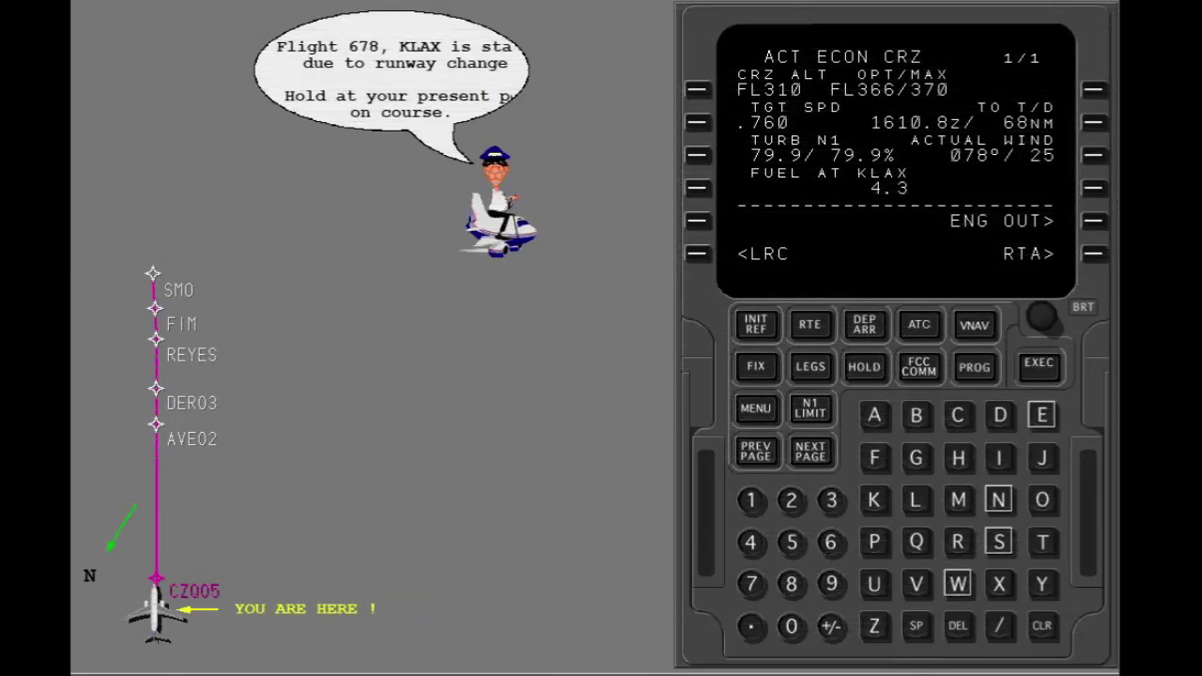
pyautogui.click(877, 368)
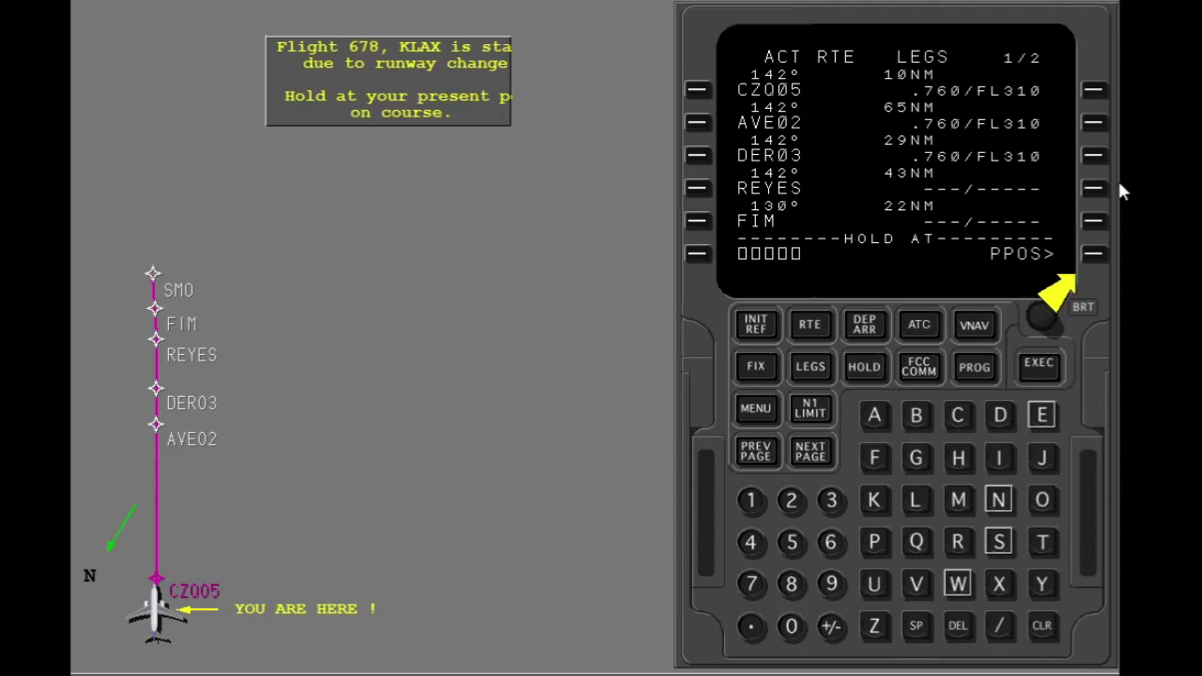
pyautogui.click(1097, 254)
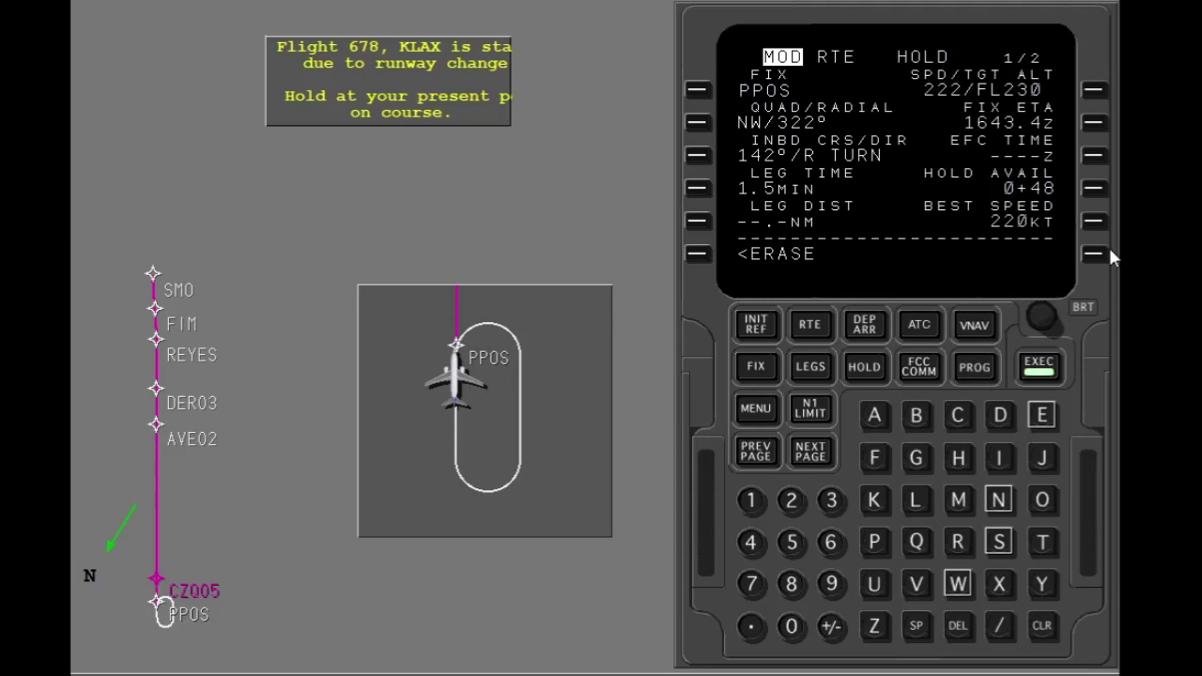
pyautogui.click(1050, 369)
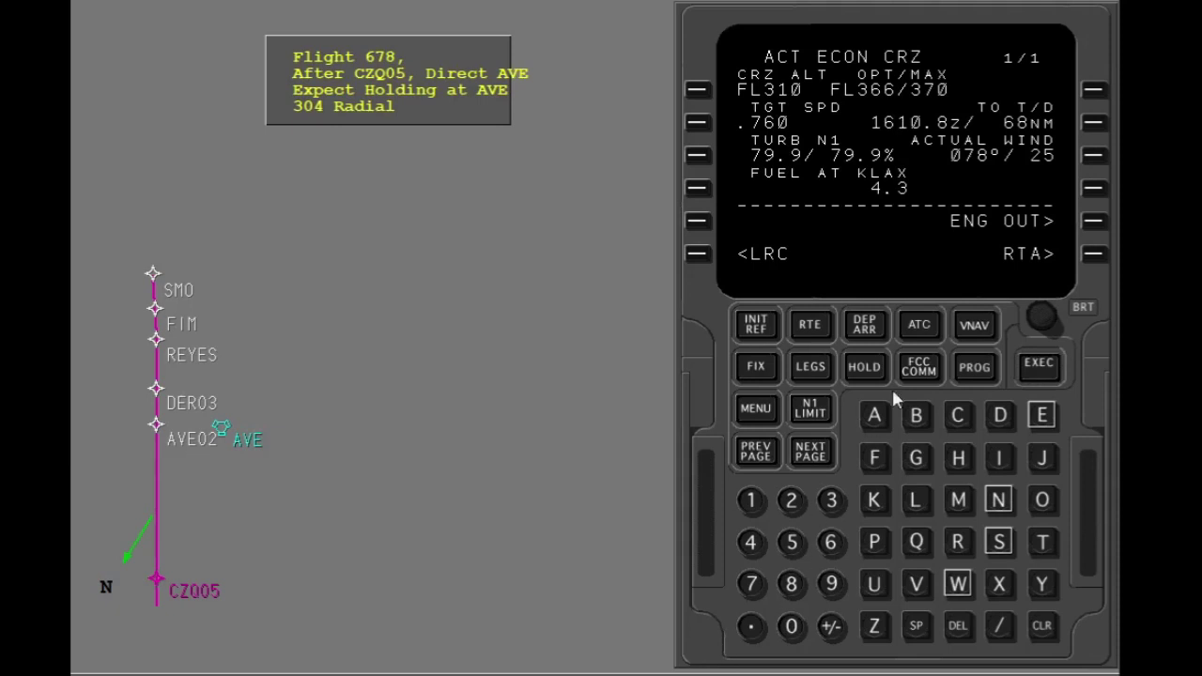
# Enter AVE as the hold fix and insert the hold into the route legs after CZQ05, at the AVE02 line
pyautogui.click(869, 374)
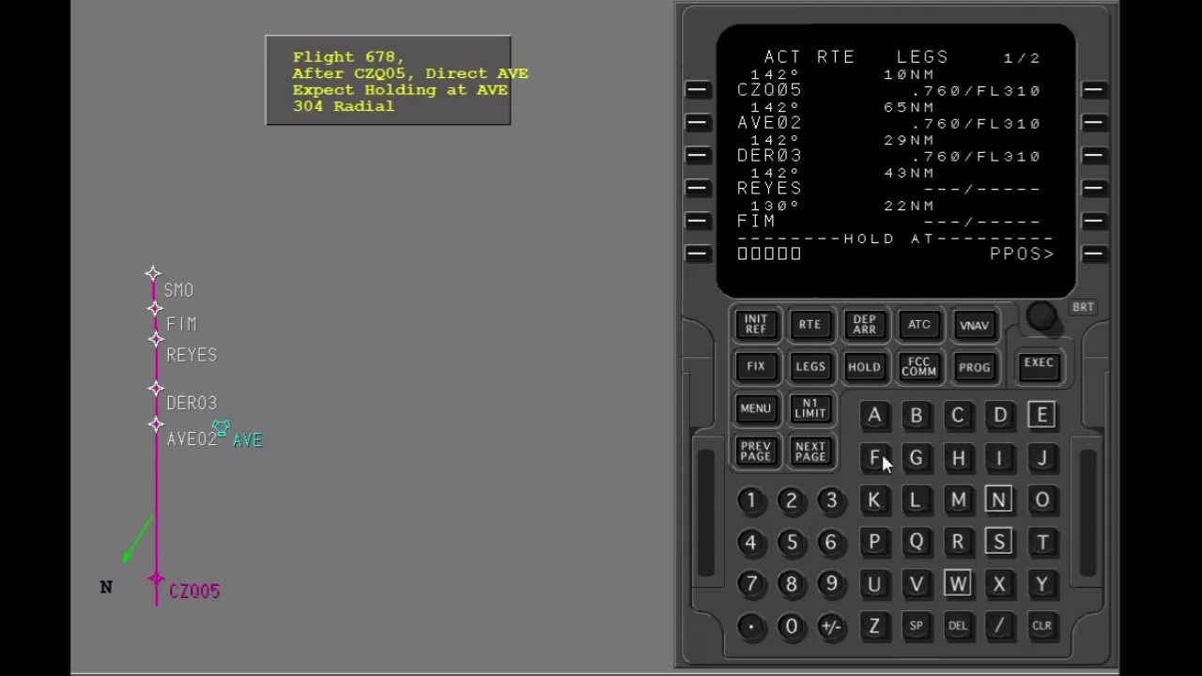
pyautogui.click(874, 415)
pyautogui.click(916, 586)
pyautogui.click(1046, 413)
pyautogui.click(697, 255)
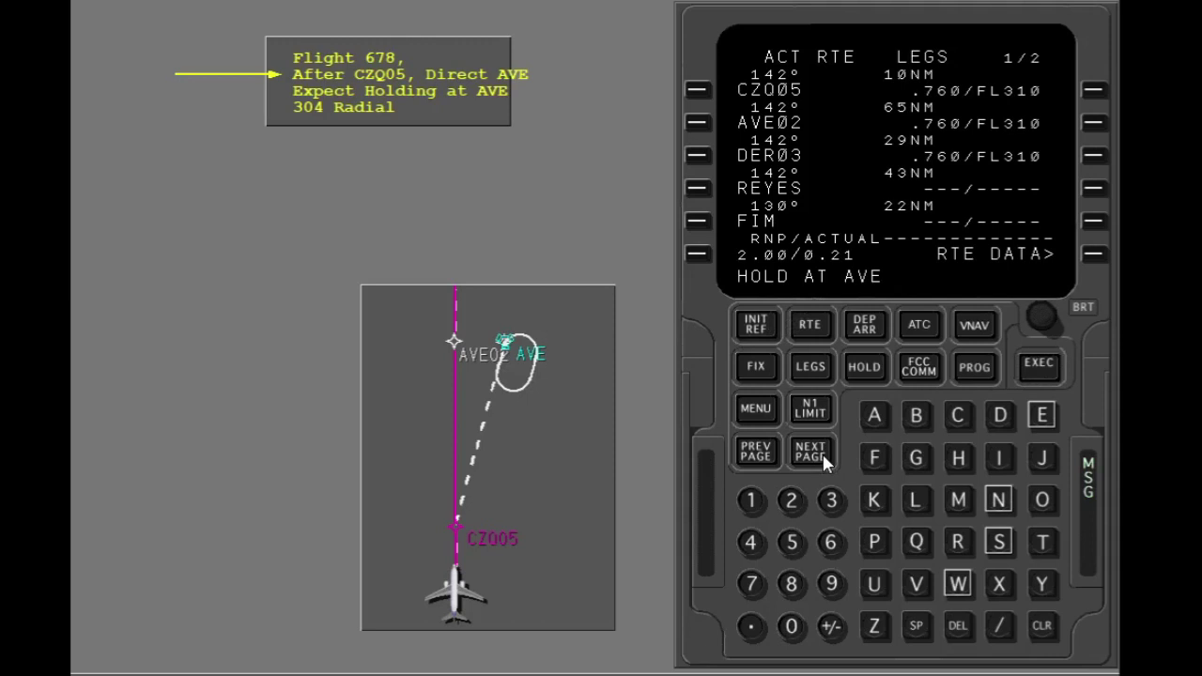
pyautogui.click(697, 123)
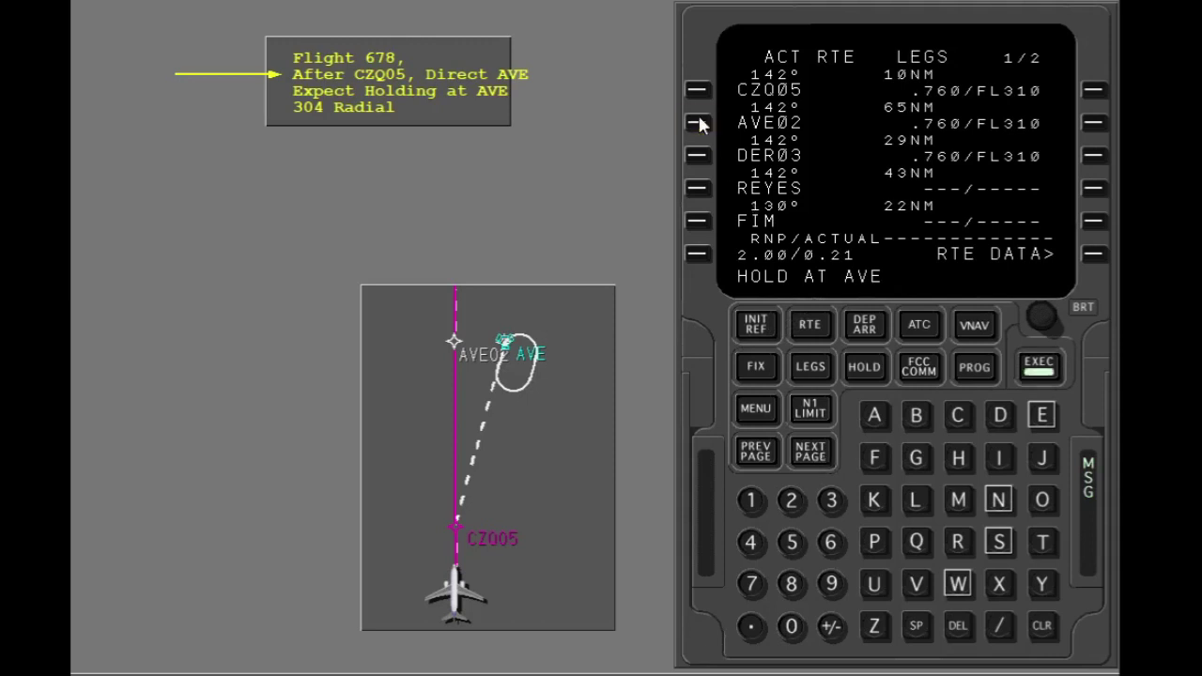
pyautogui.click(697, 123)
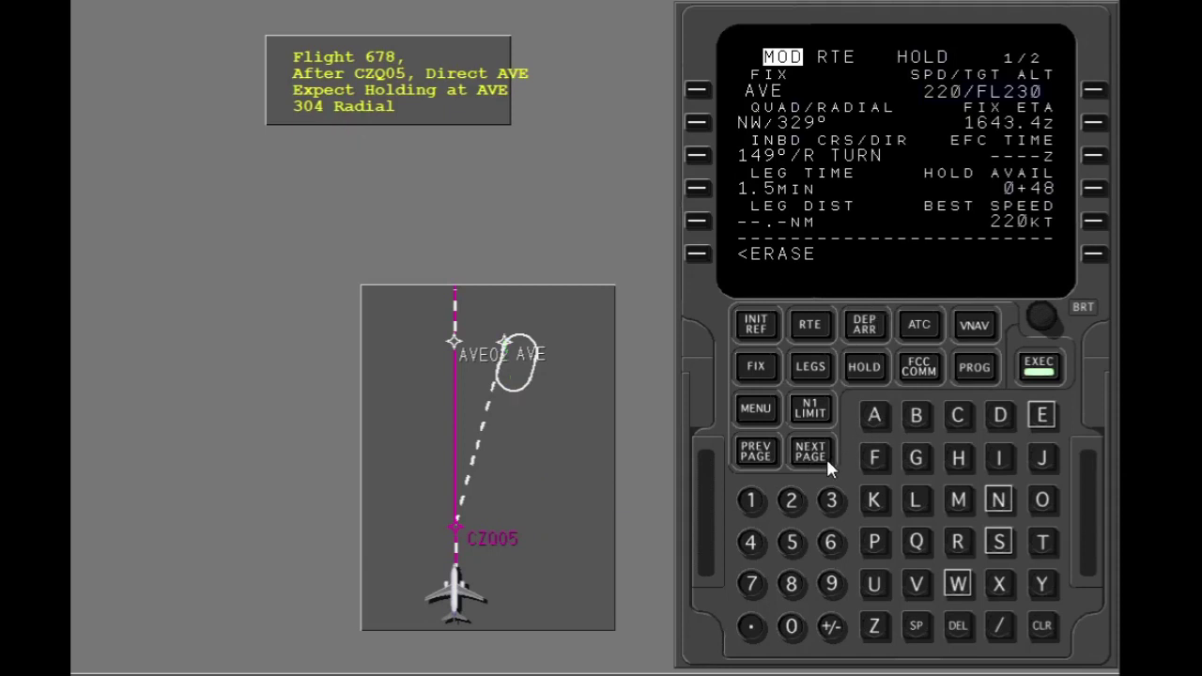
# Set the AVE hold's inbound course to 124° and execute the modified route
pyautogui.click(754, 498)
pyautogui.click(788, 501)
pyautogui.click(758, 542)
pyautogui.click(705, 158)
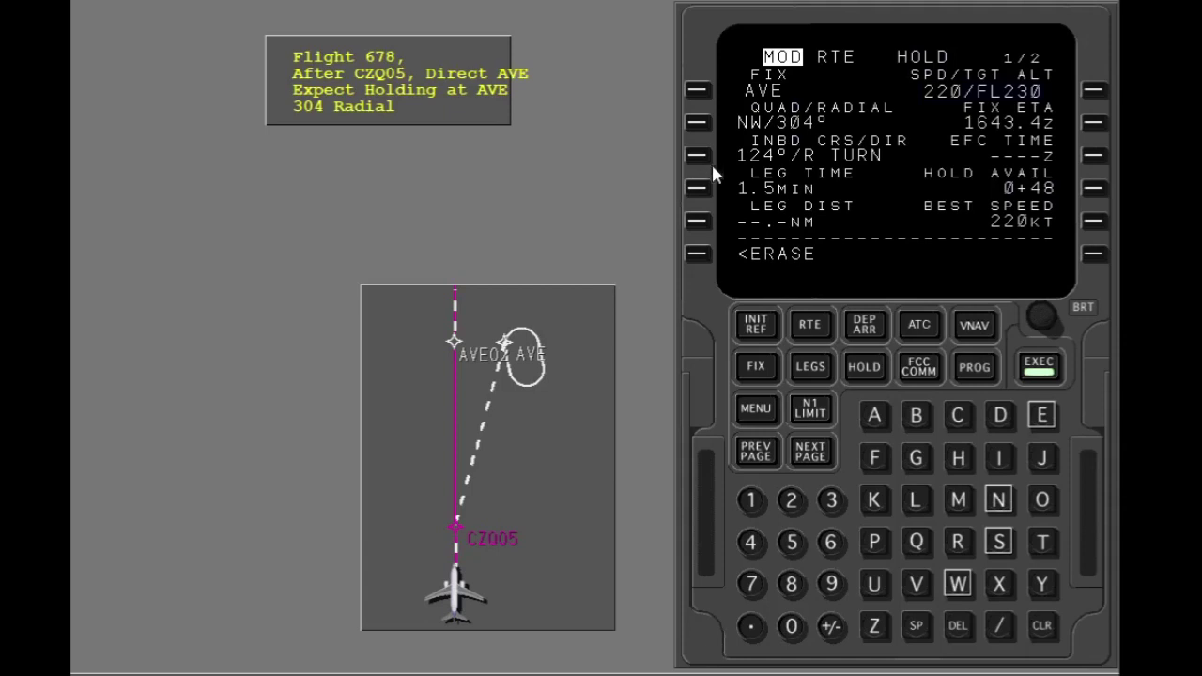
pyautogui.click(1039, 370)
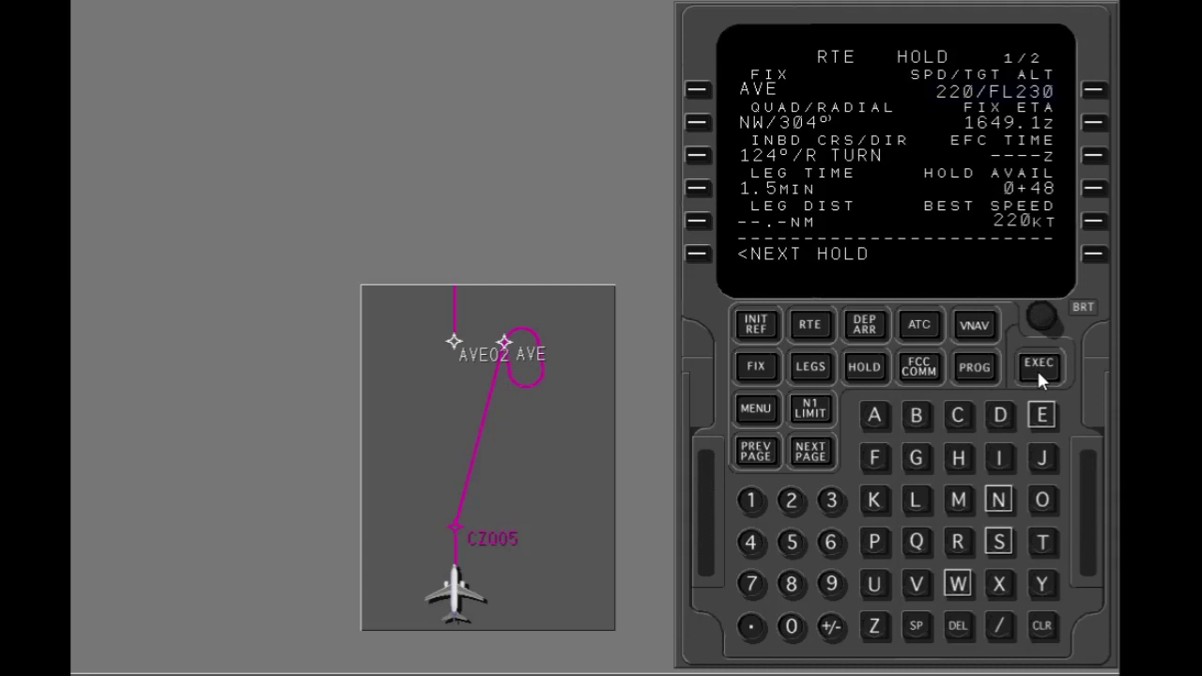
# Review the route legs, set the AVE hold's speed to 240 knots, and execute the change
pyautogui.click(812, 369)
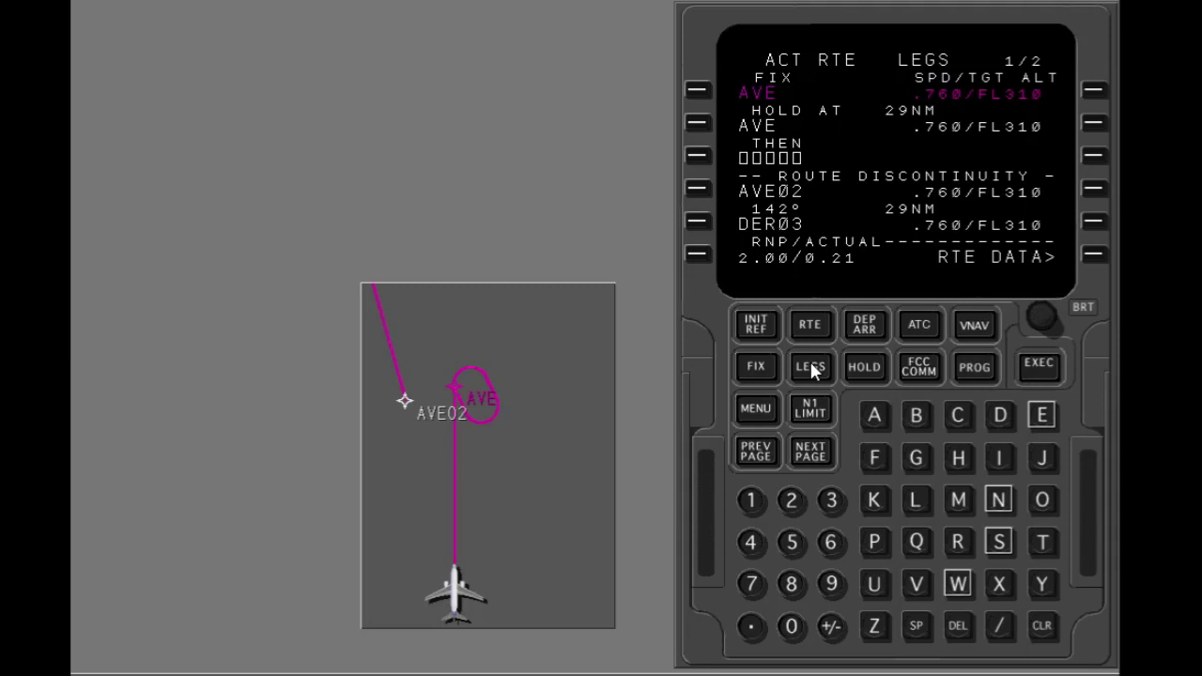
pyautogui.click(873, 372)
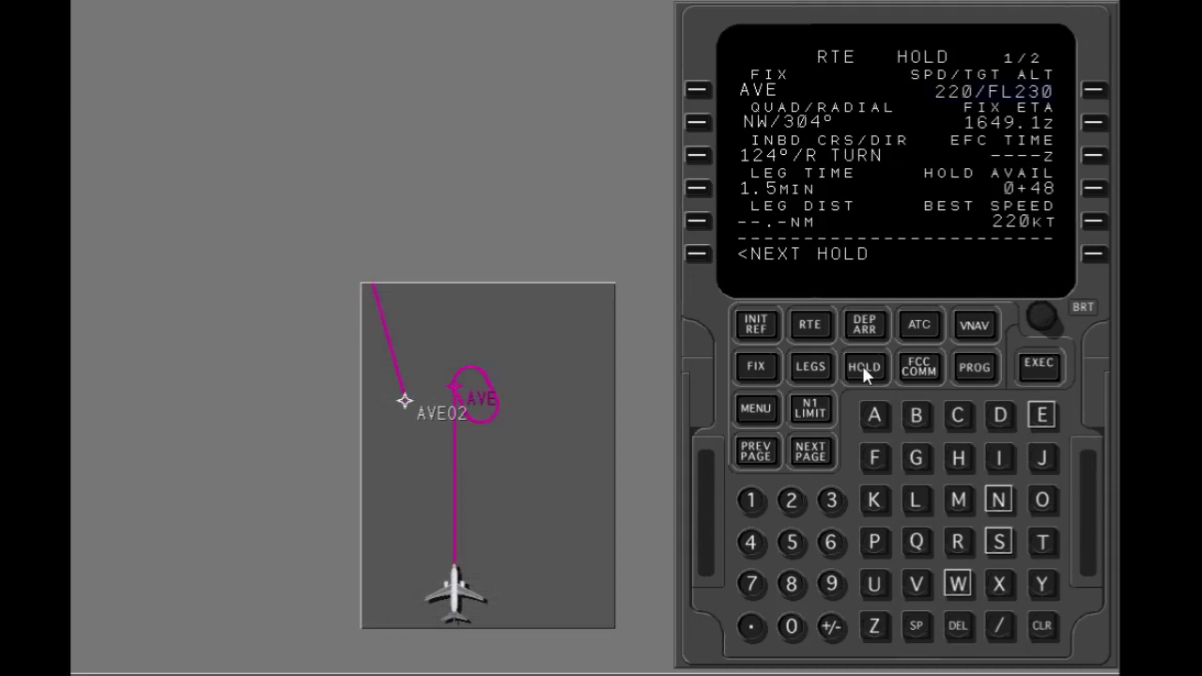
pyautogui.click(781, 502)
pyautogui.click(752, 544)
pyautogui.click(798, 624)
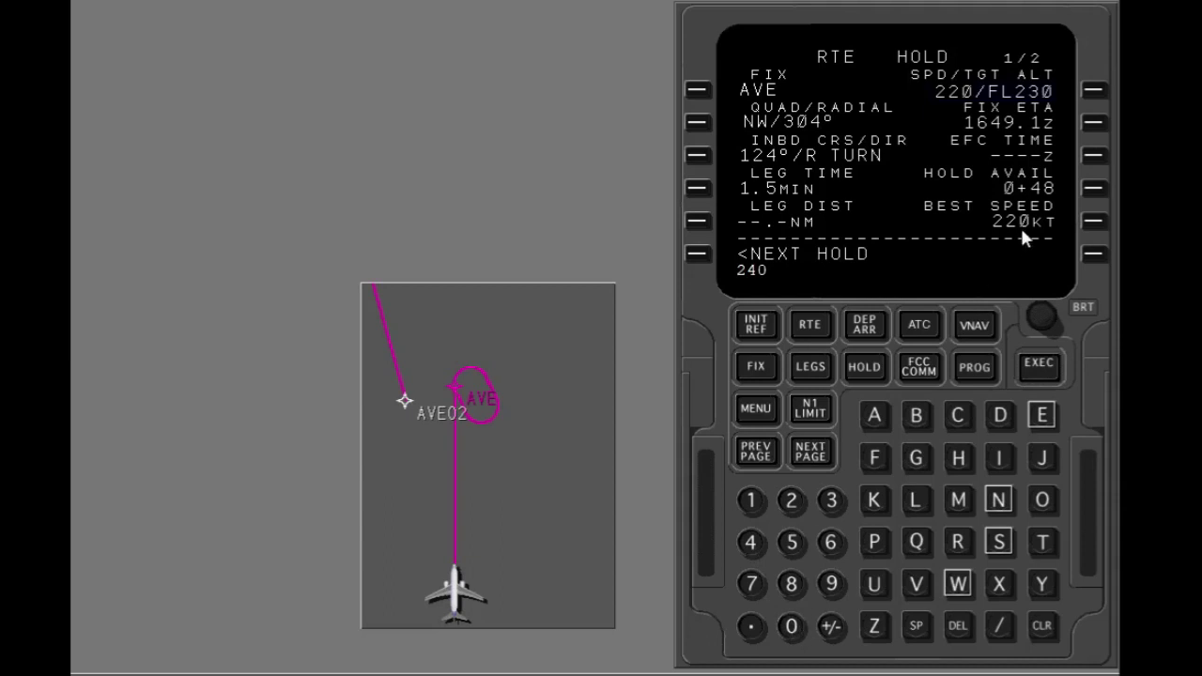
pyautogui.click(1094, 89)
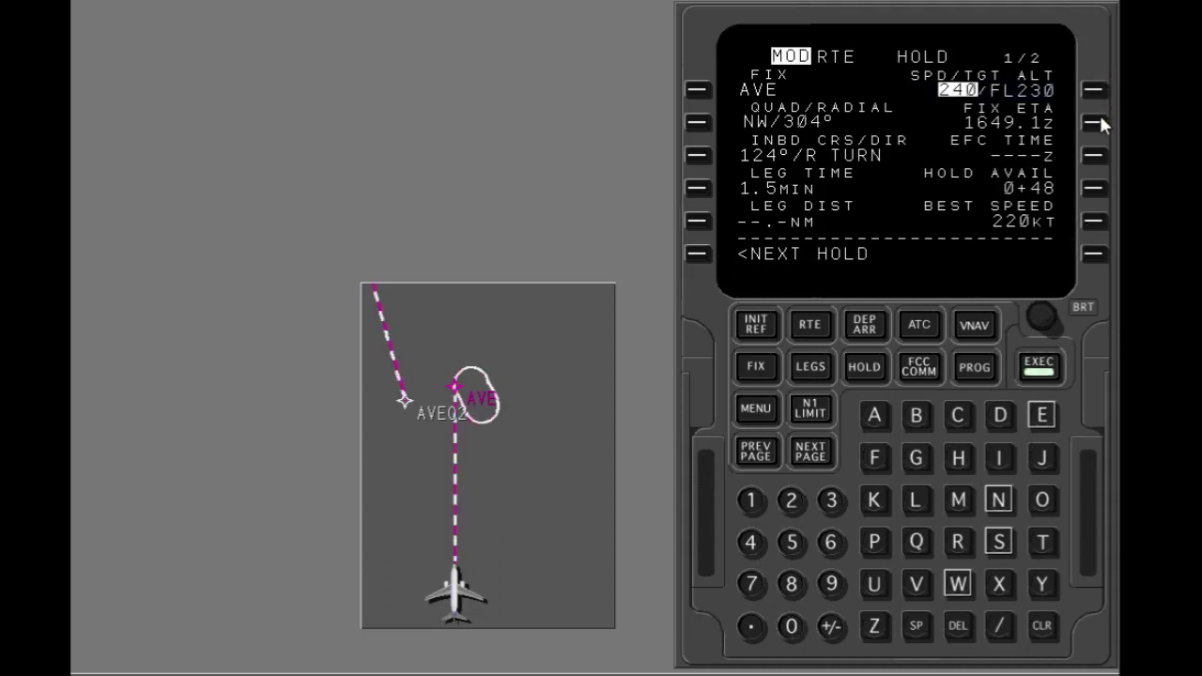
pyautogui.click(1040, 372)
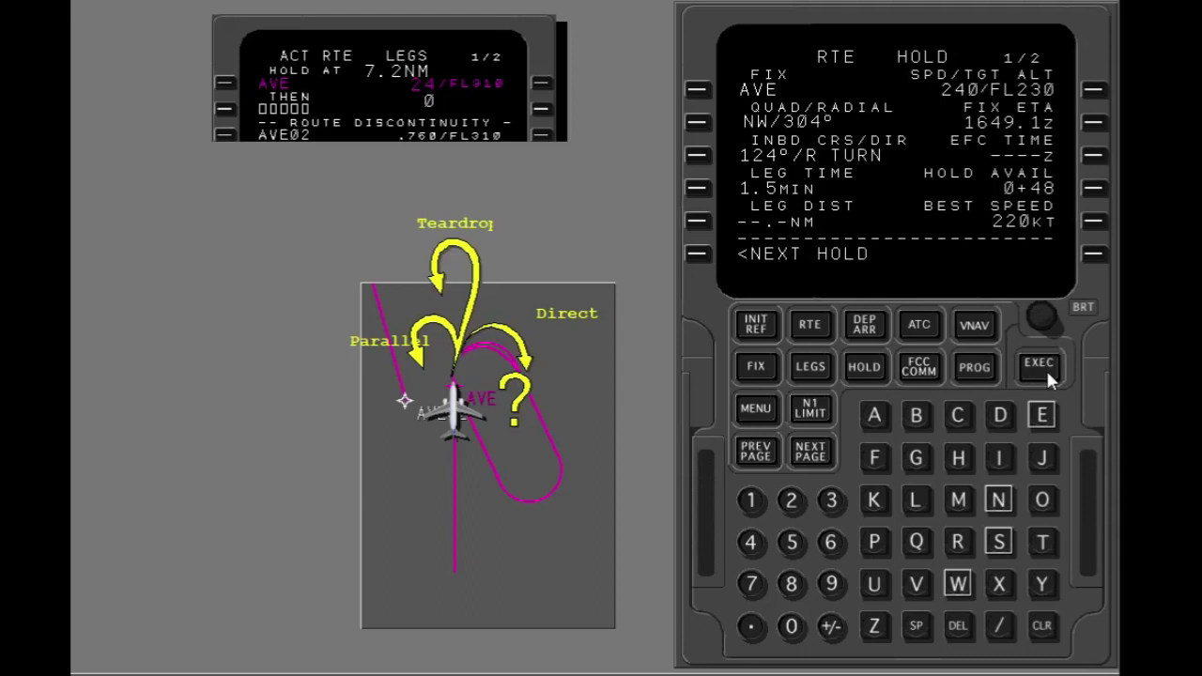
# Arm the exit from the hold at AVE and execute it
pyautogui.click(1039, 366)
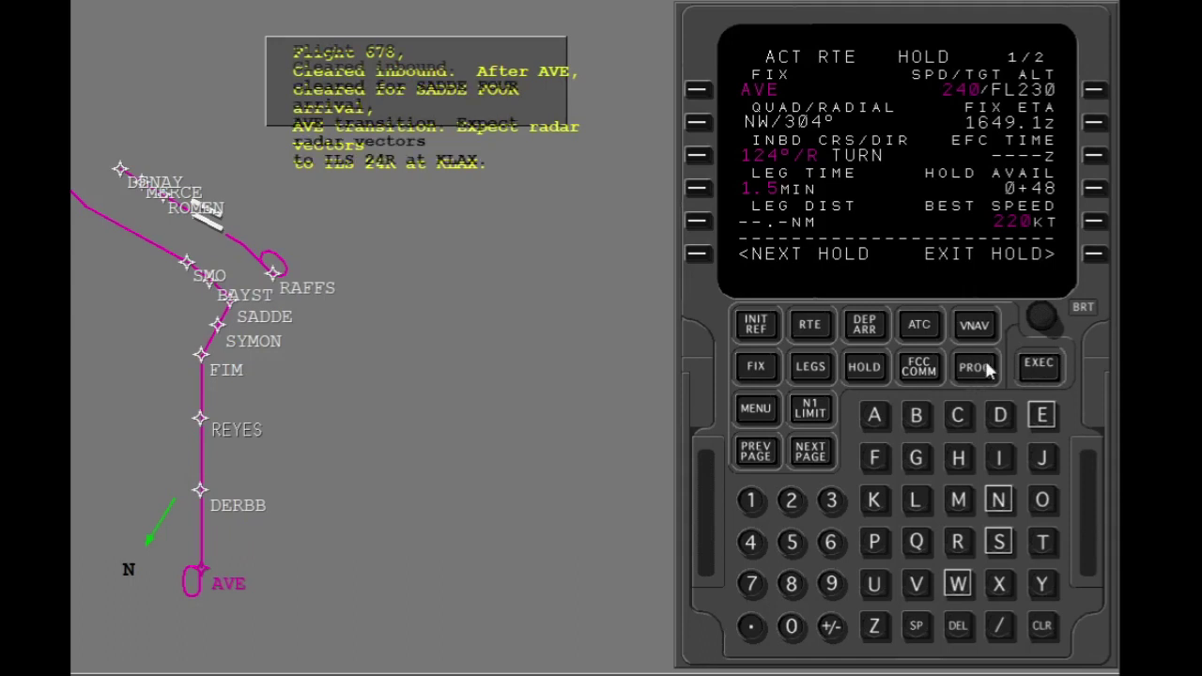
pyautogui.click(1094, 256)
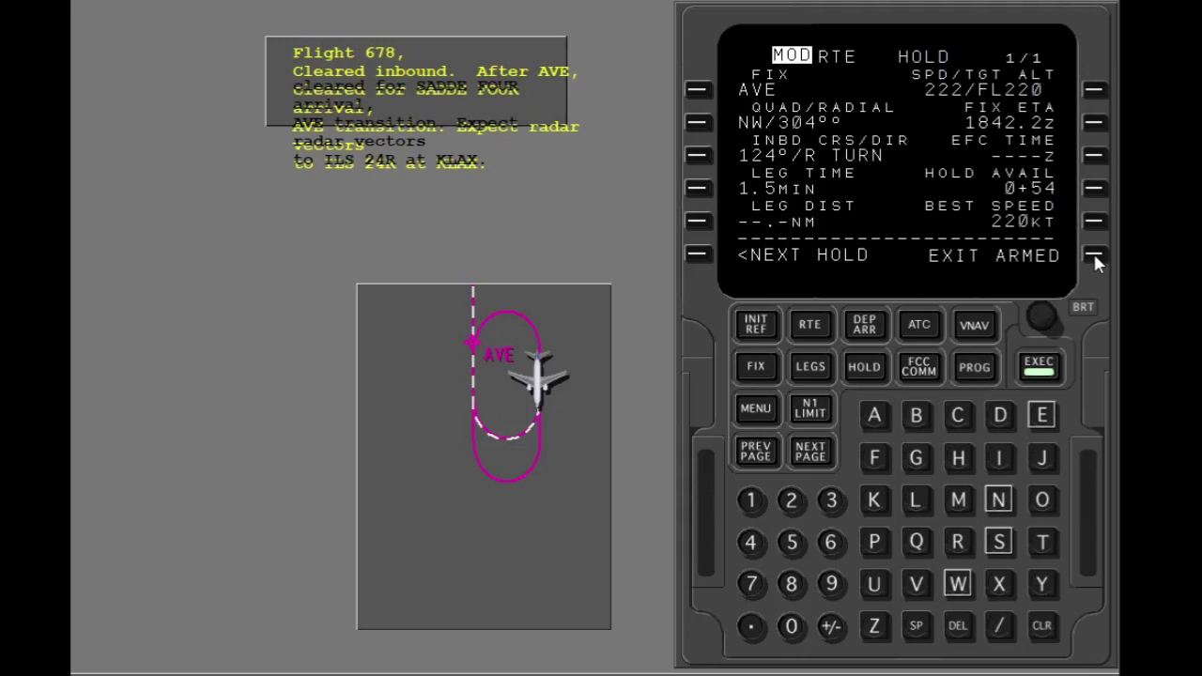
pyautogui.click(1045, 369)
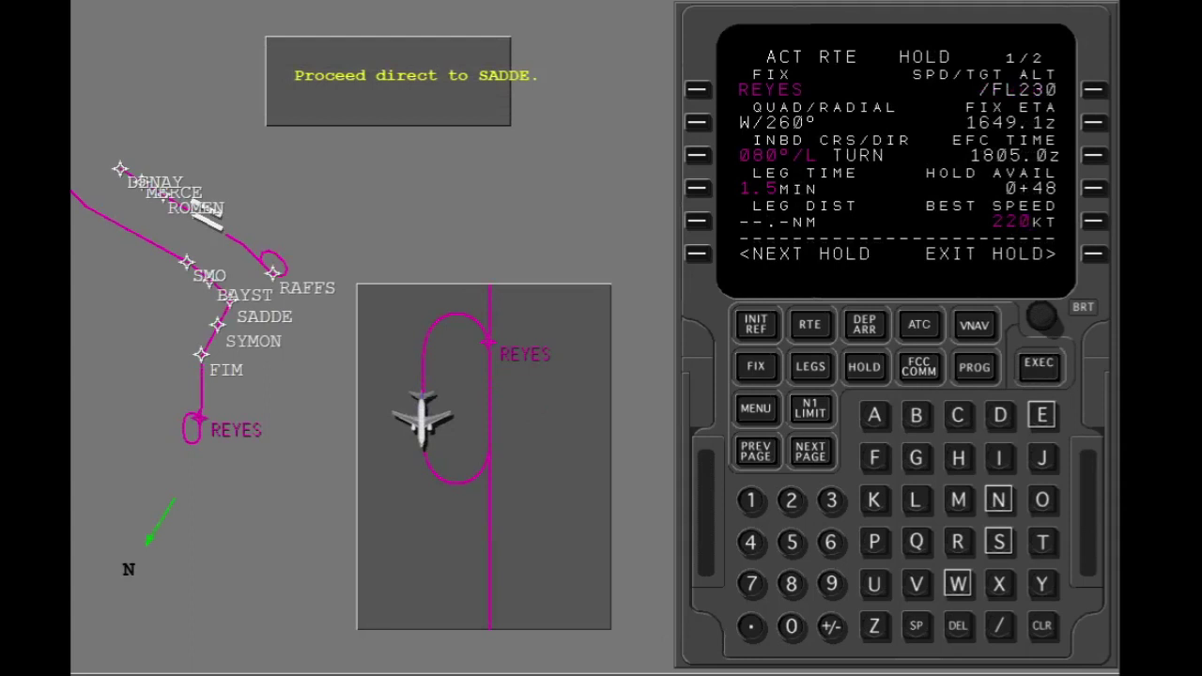
# Route the aircraft direct to SADDE from the REYES hold by making SADDE the active waypoint, and execute
pyautogui.click(811, 370)
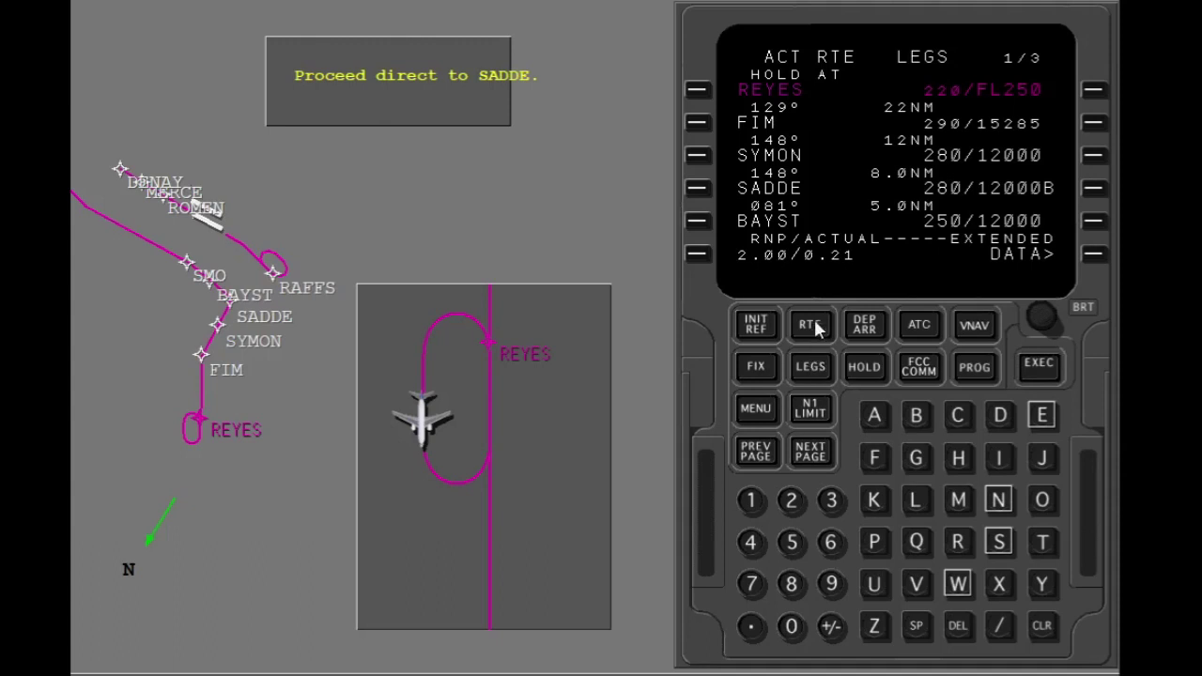
pyautogui.click(704, 188)
pyautogui.click(698, 91)
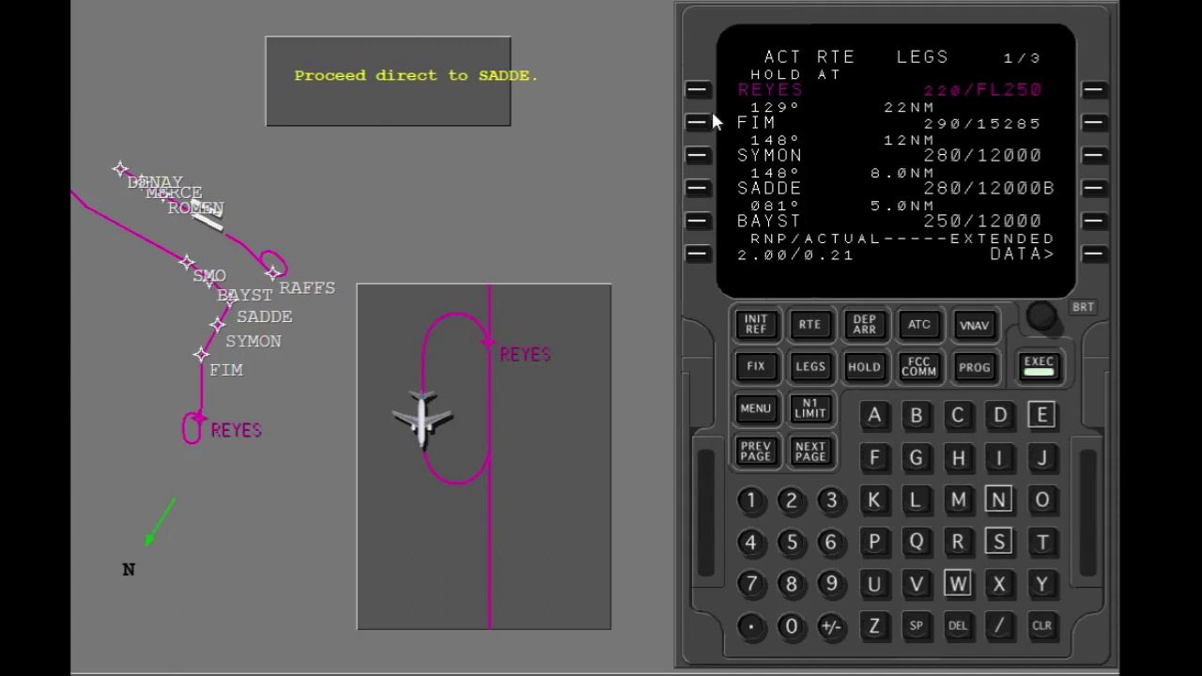
pyautogui.click(1042, 369)
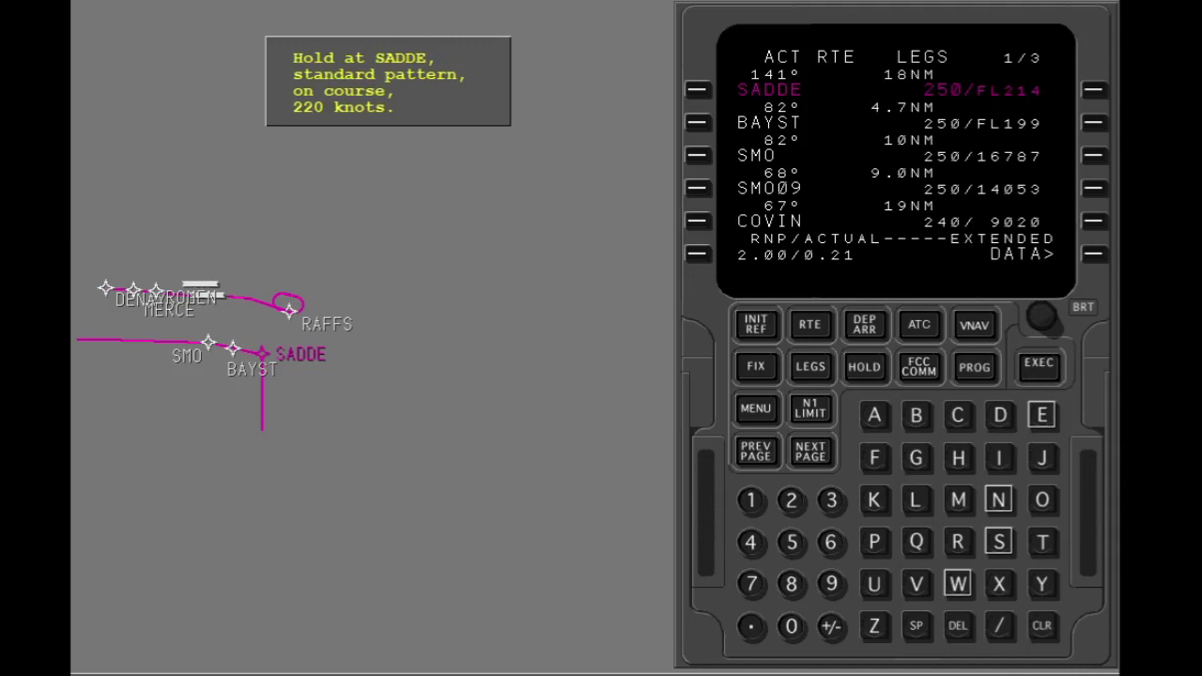
# Add another hold to the route with SADDE as the hold fix
pyautogui.click(866, 367)
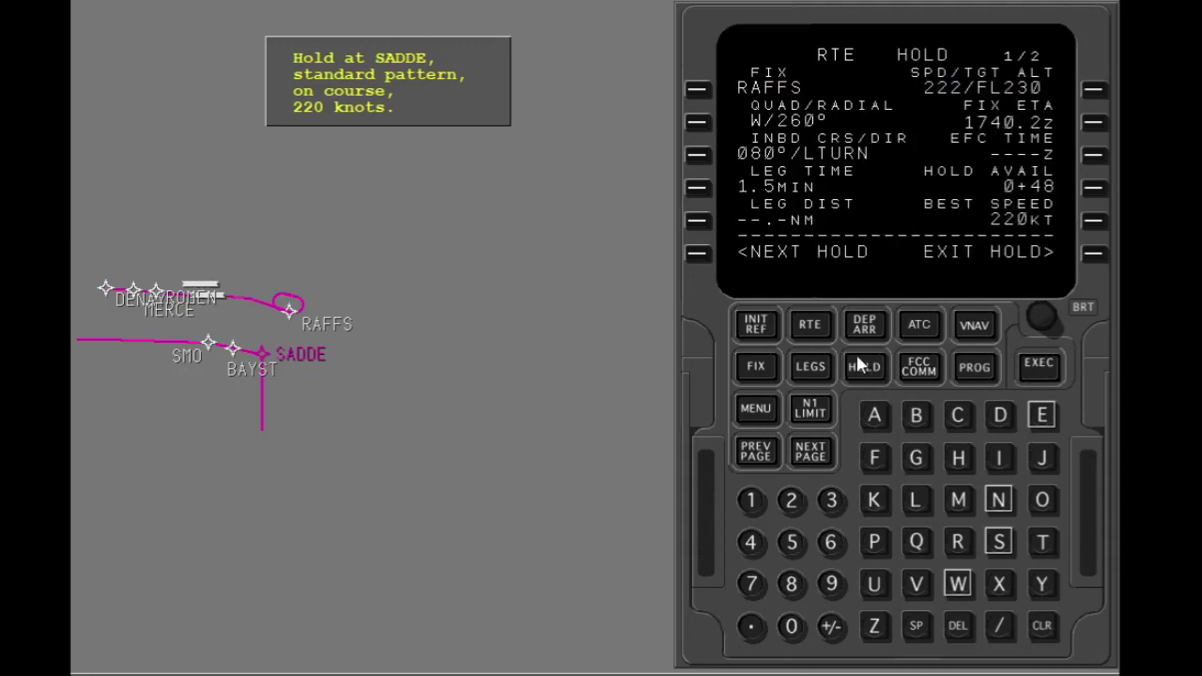
pyautogui.click(704, 260)
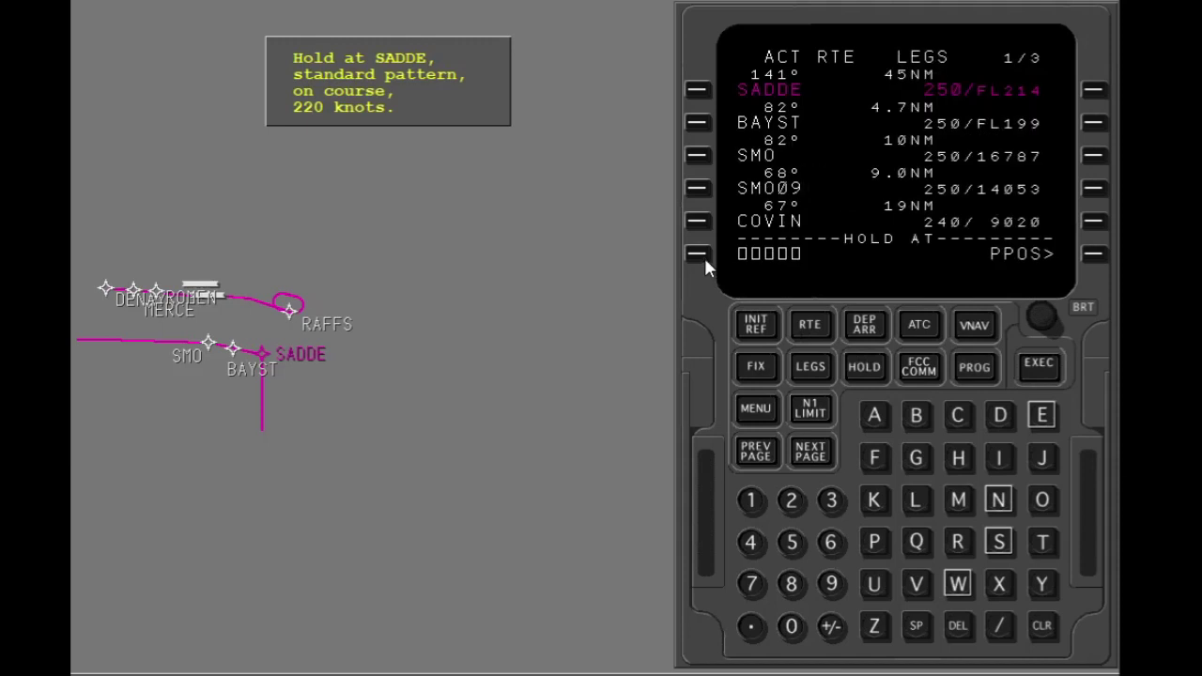
pyautogui.click(707, 87)
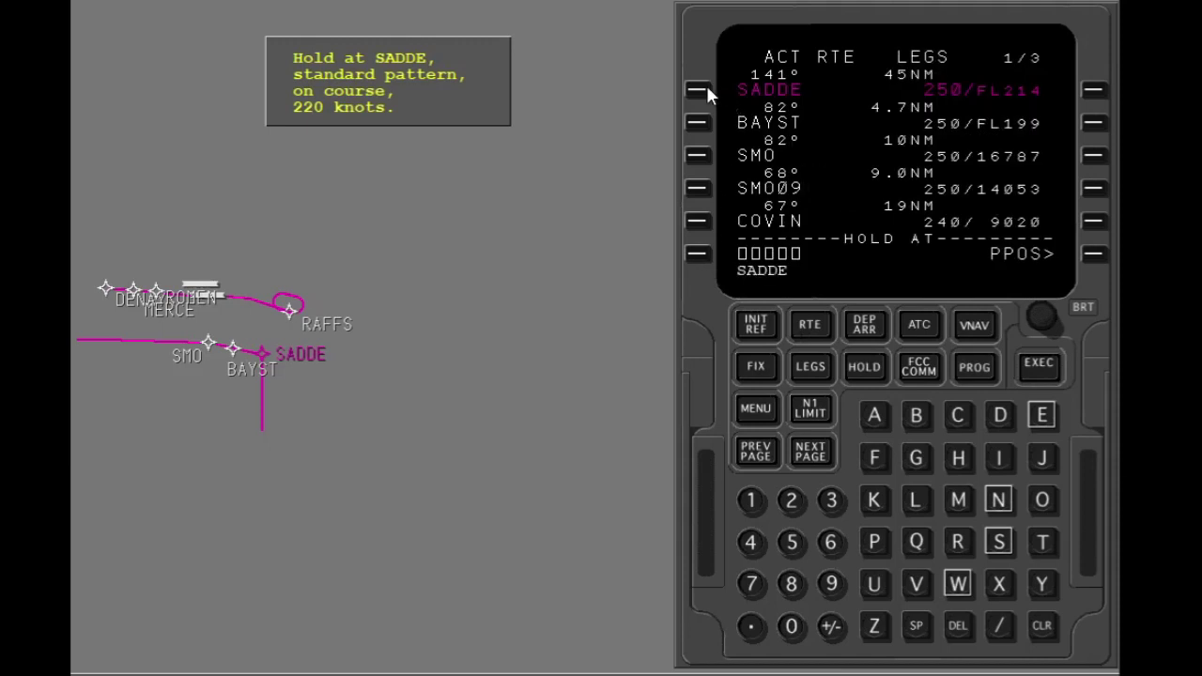
pyautogui.click(696, 255)
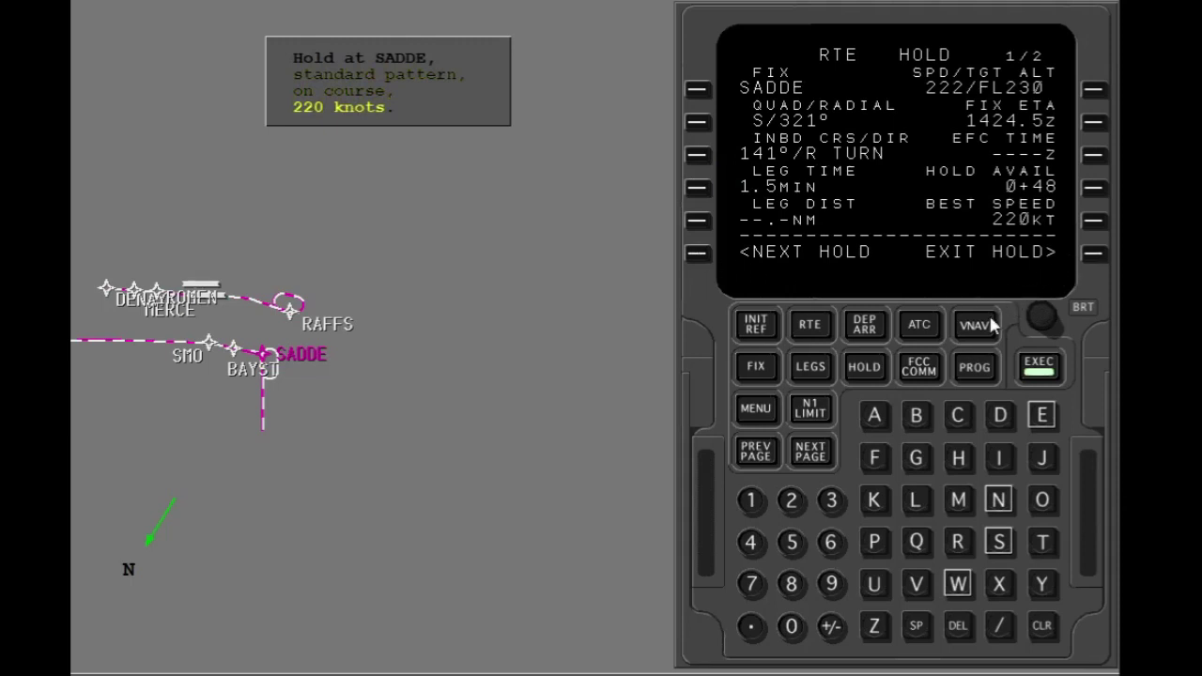
# Set the SADDE hold's speed to 220 knots and execute the modified route
pyautogui.click(789, 499)
pyautogui.click(789, 500)
pyautogui.click(793, 629)
pyautogui.click(1002, 629)
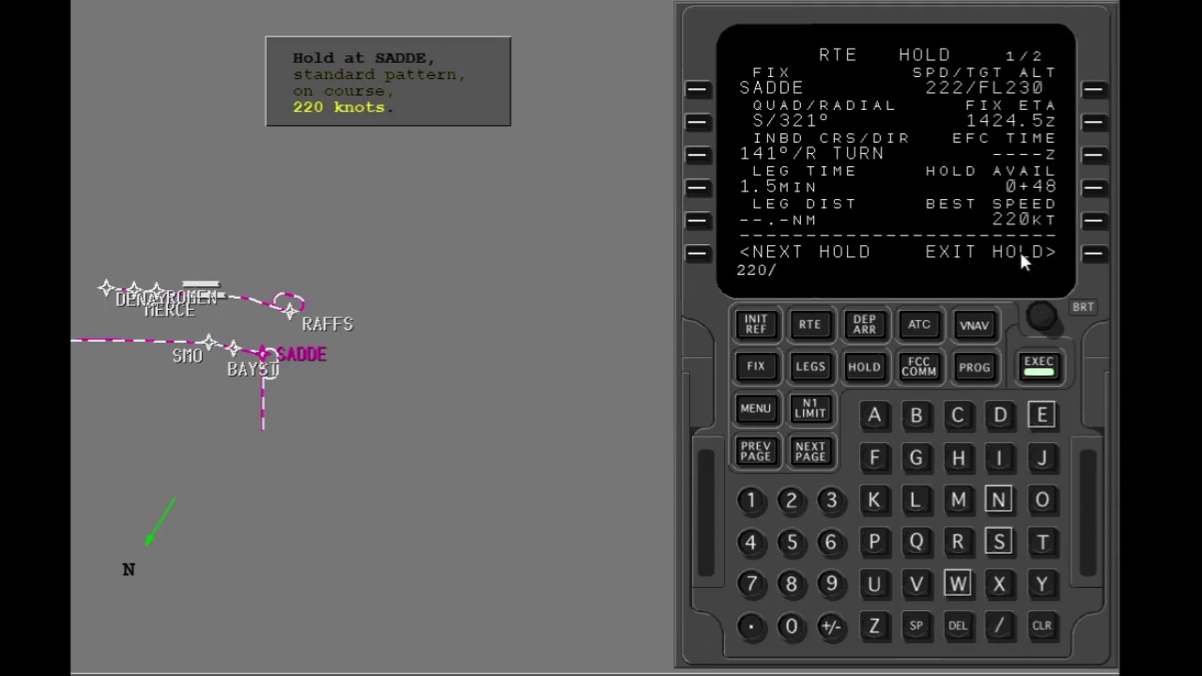
pyautogui.click(1047, 637)
pyautogui.click(1095, 91)
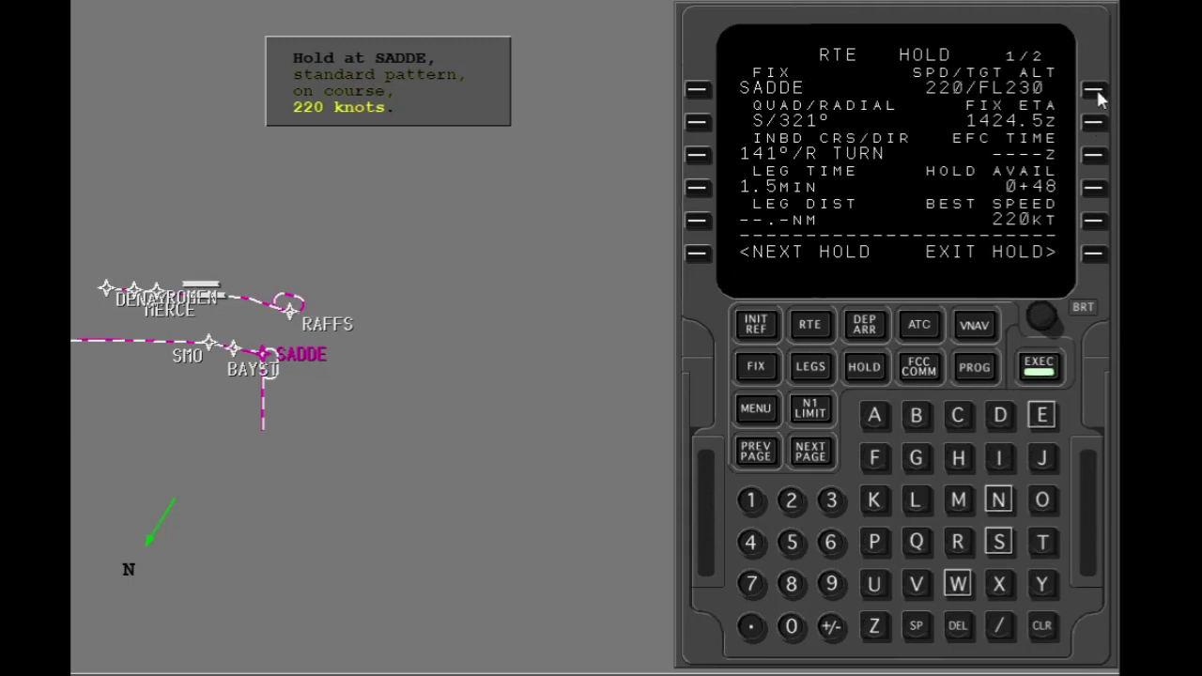
pyautogui.click(1041, 367)
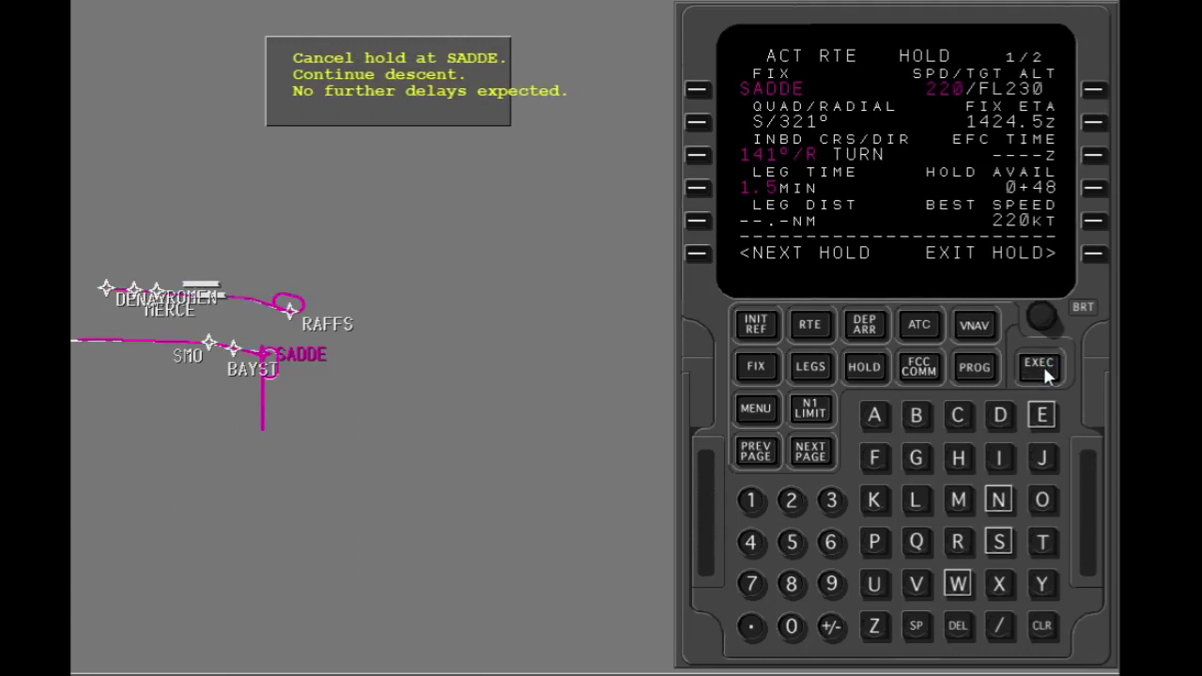
# Delete the hold at SADDE from the route legs and pick BAYST to close the route discontinuity
pyautogui.click(823, 369)
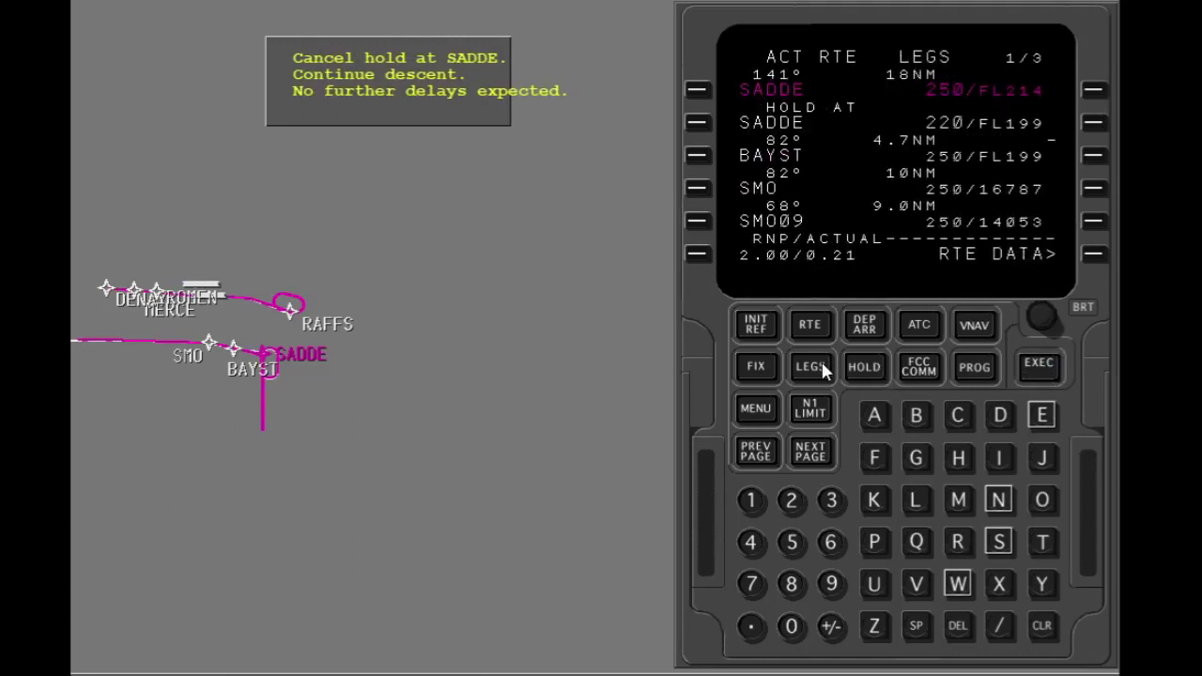
pyautogui.click(957, 625)
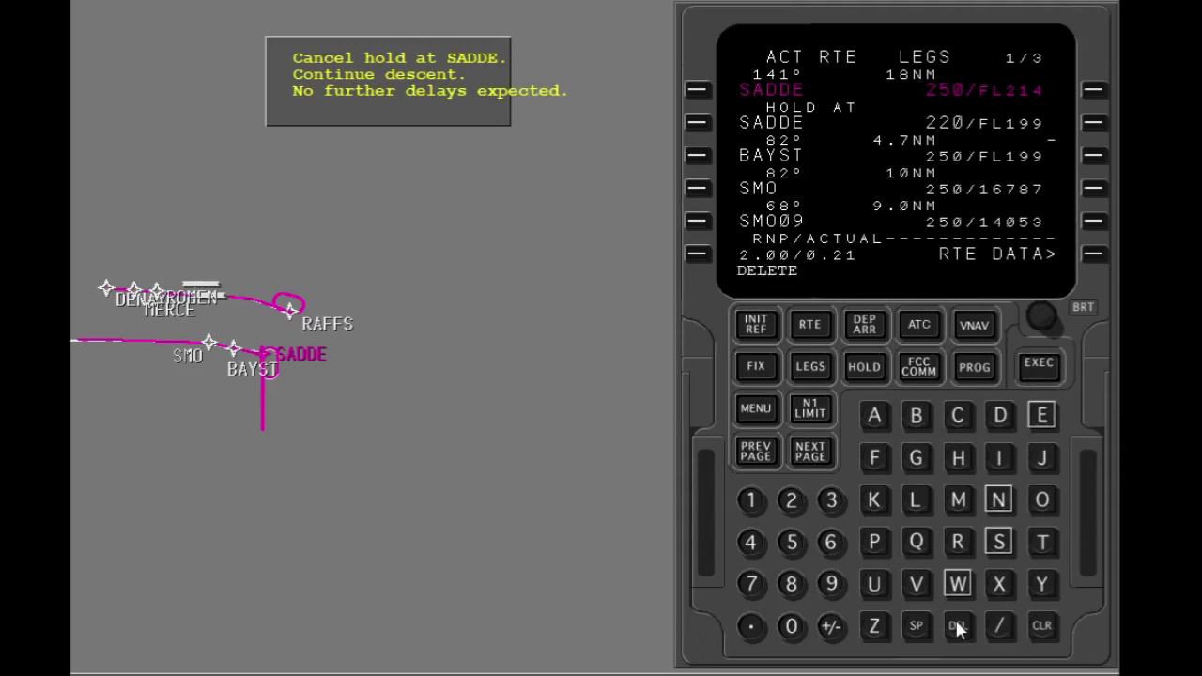
pyautogui.click(698, 120)
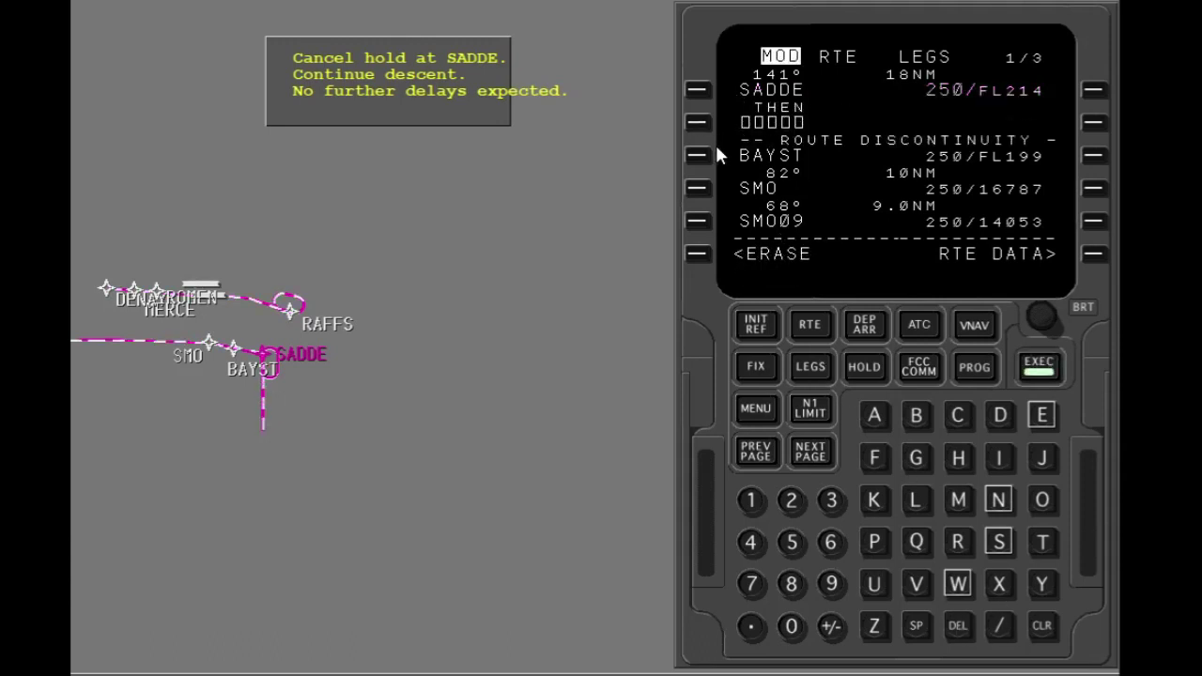
pyautogui.click(704, 155)
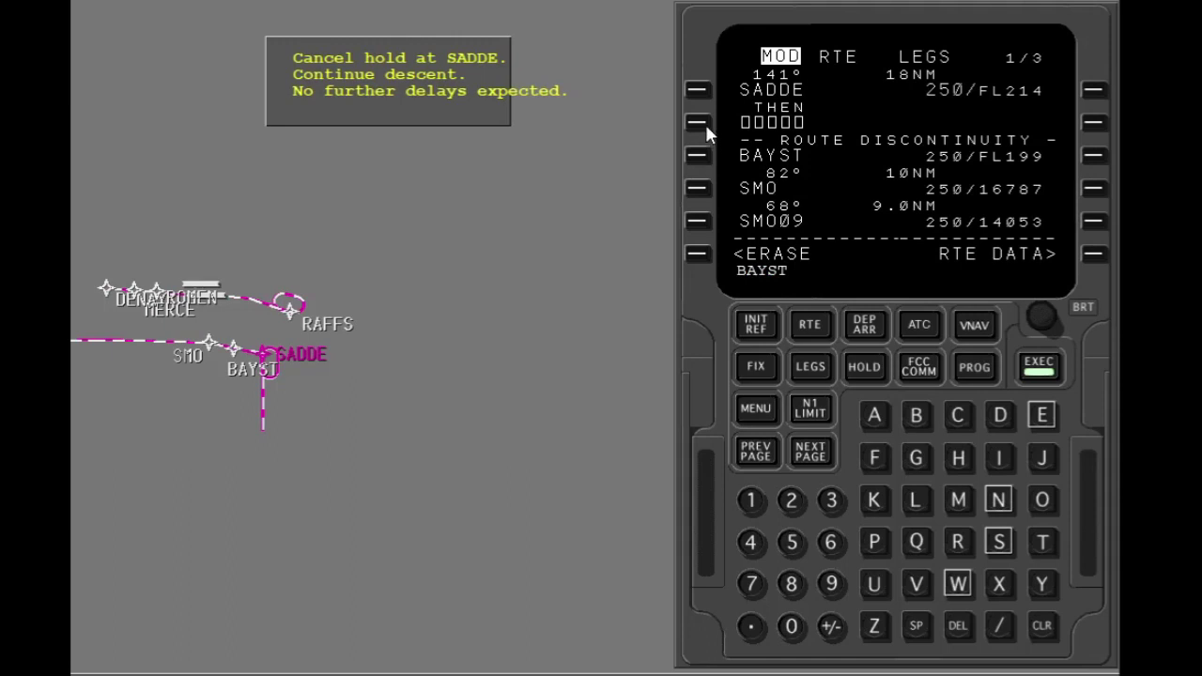
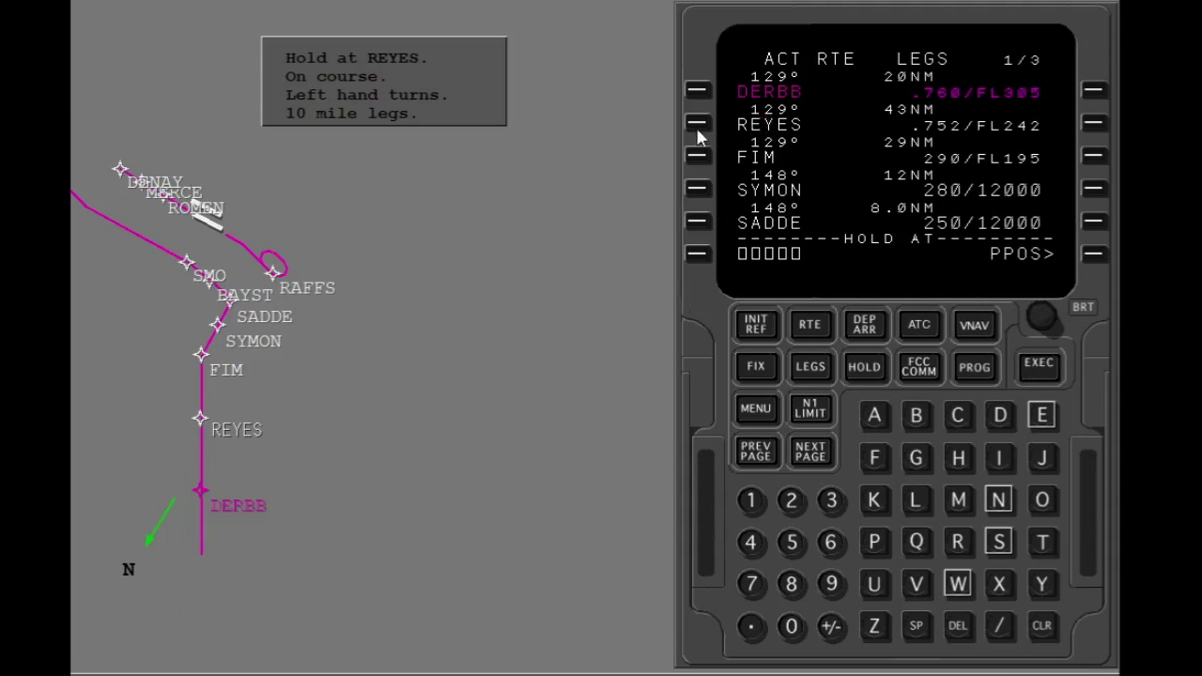
# Create a hold at REYES from the route legs and set its turn direction to left
pyautogui.click(697, 128)
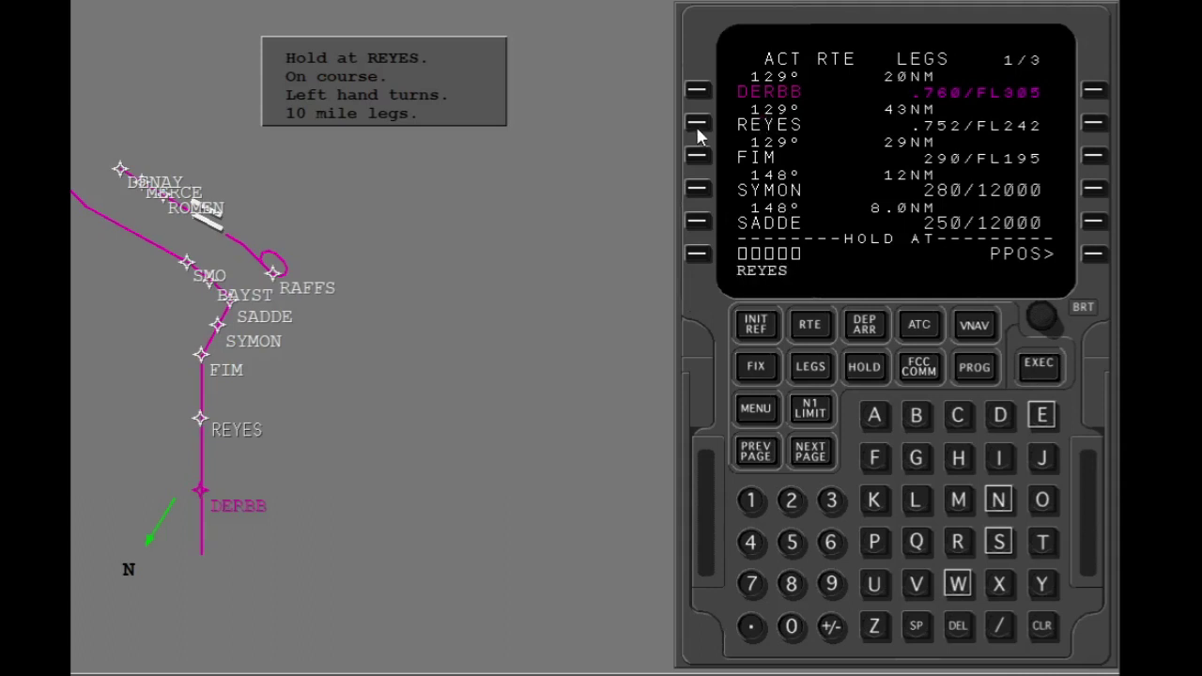
pyautogui.click(696, 256)
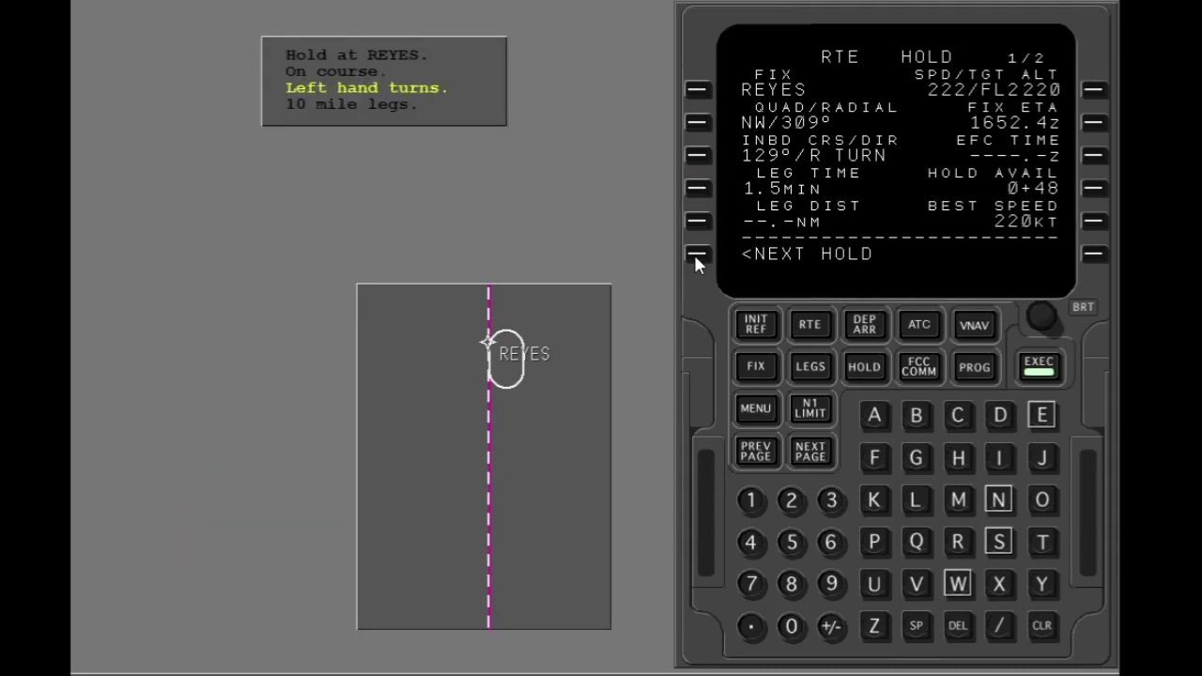
pyautogui.click(924, 504)
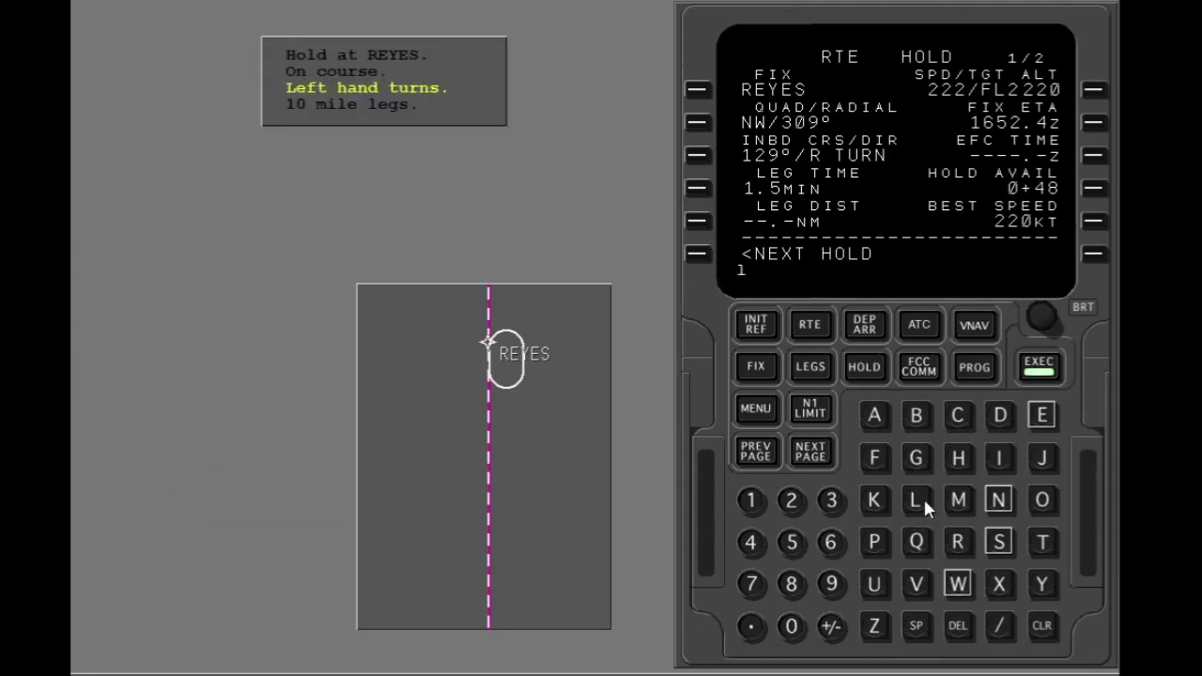
pyautogui.click(697, 156)
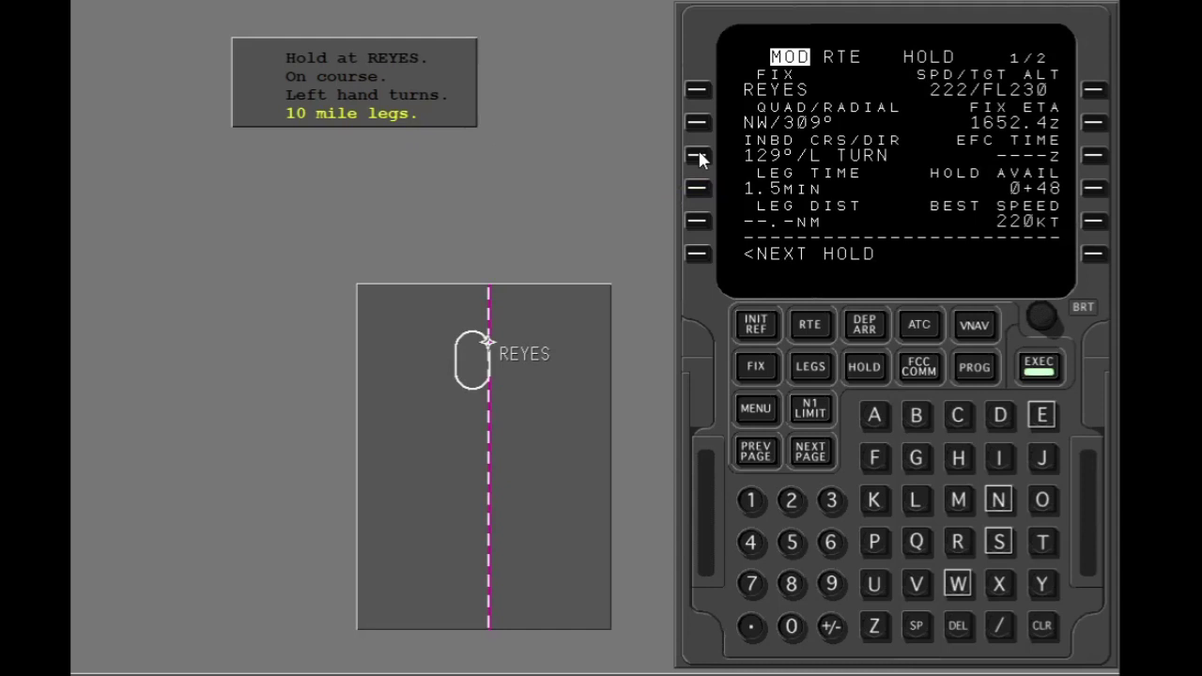
# Set the REYES hold's leg distance to 10 NM, execute the change, and browse to the next hold
pyautogui.click(757, 498)
pyautogui.click(792, 627)
pyautogui.click(697, 222)
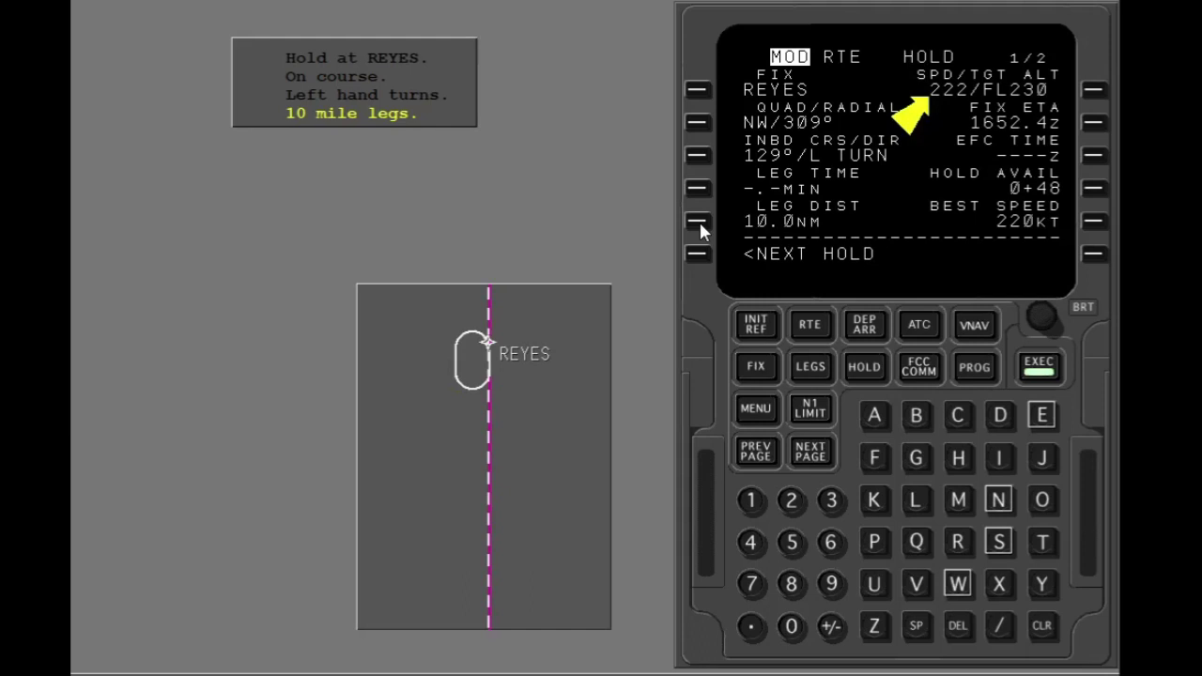
pyautogui.click(1041, 371)
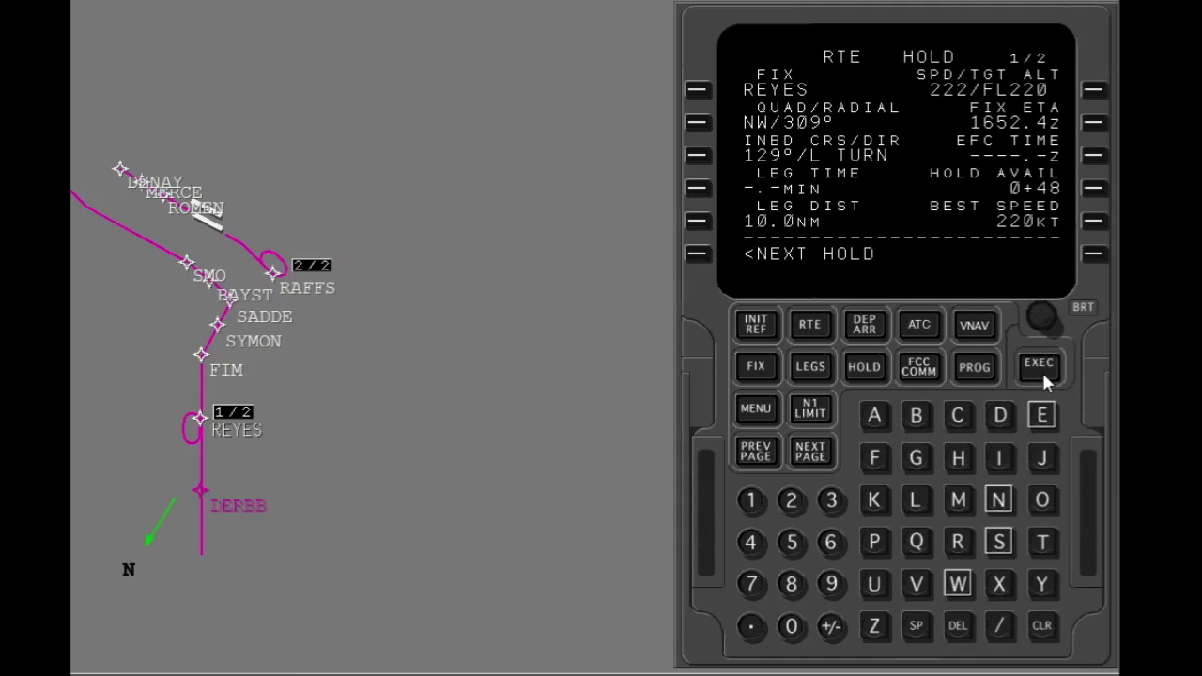
pyautogui.click(811, 451)
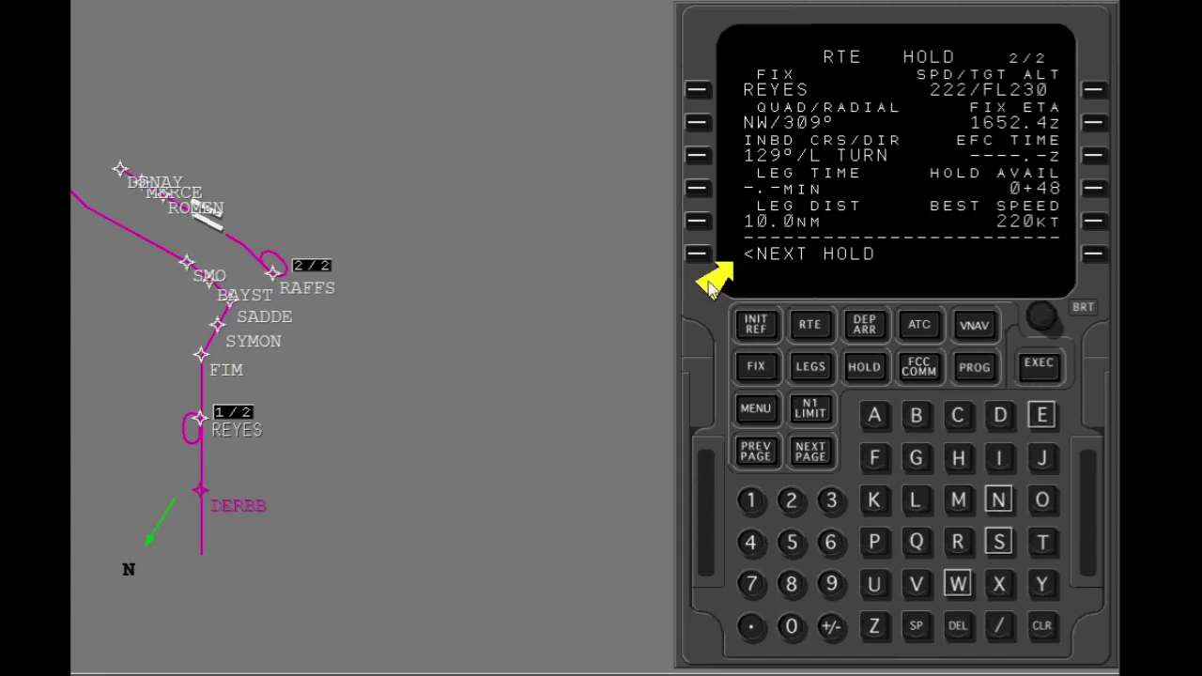
pyautogui.click(697, 256)
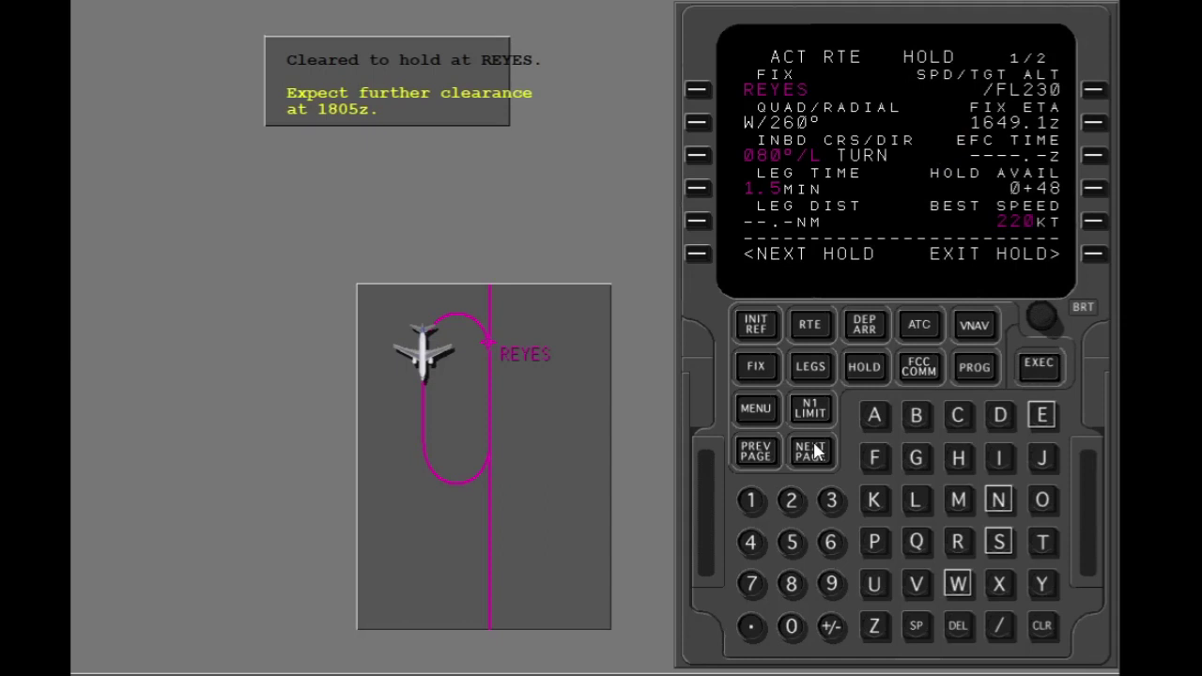
# Enter 1805Z as the expect-further-clearance time for the REYES hold
pyautogui.click(751, 501)
pyautogui.click(792, 584)
pyautogui.click(792, 626)
pyautogui.click(793, 543)
pyautogui.click(1094, 158)
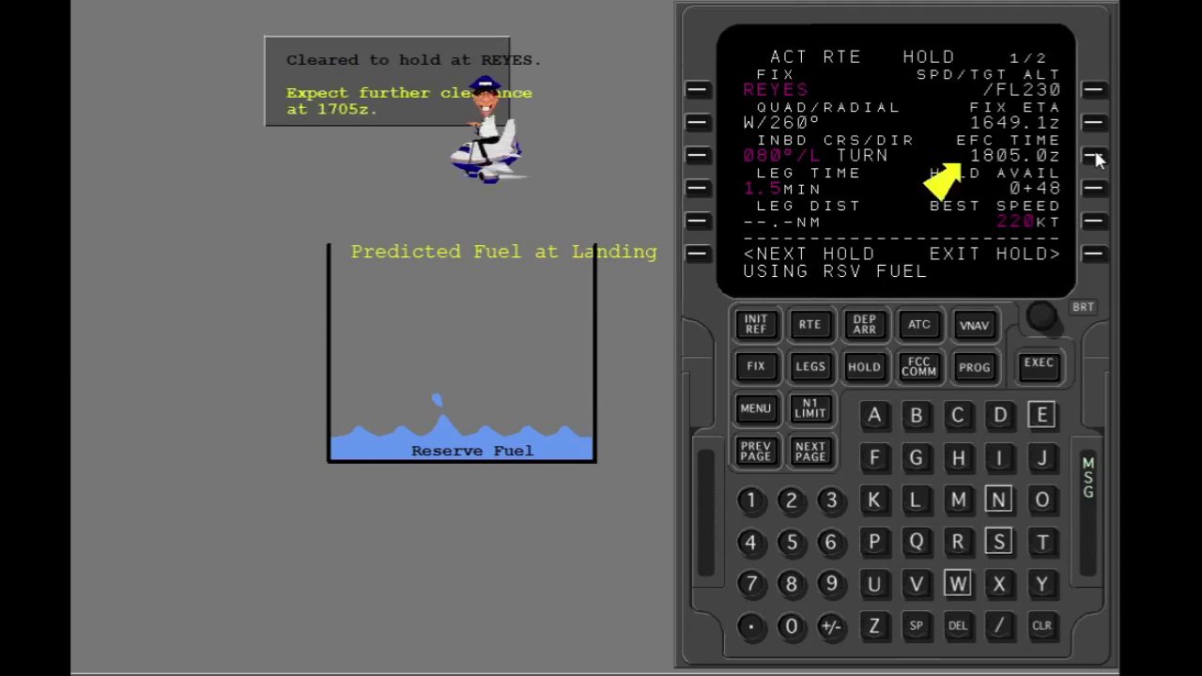
pyautogui.click(1094, 155)
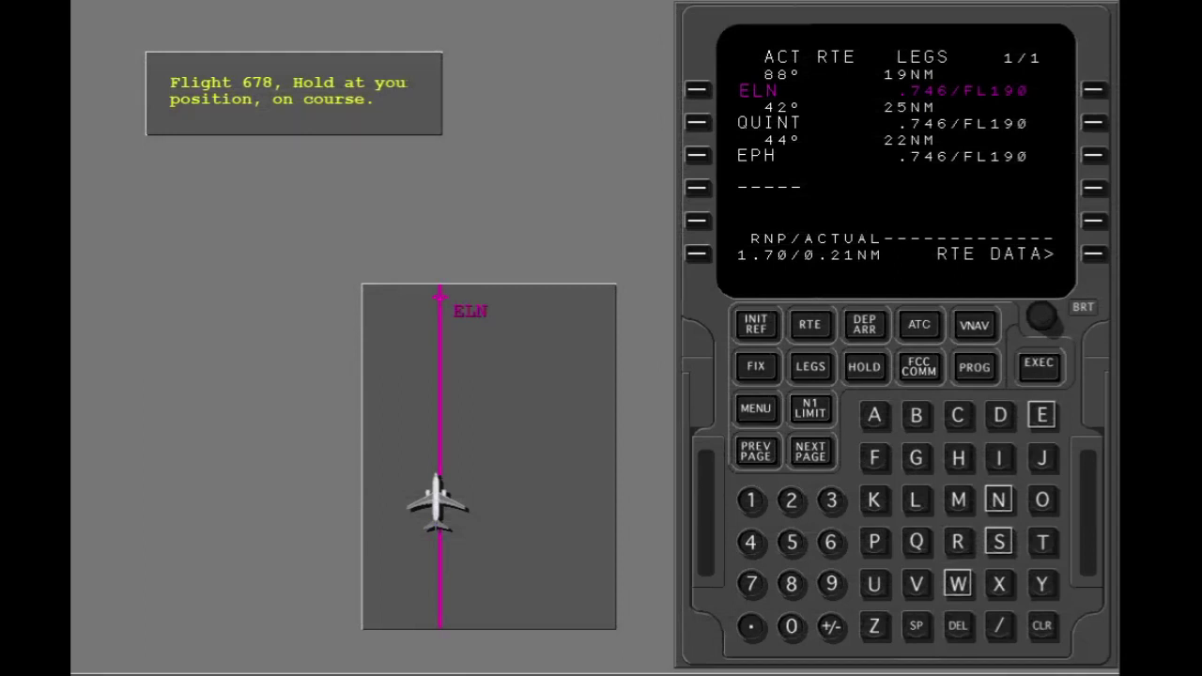
# Create a hold at the aircraft's present position on course and execute it
pyautogui.click(865, 367)
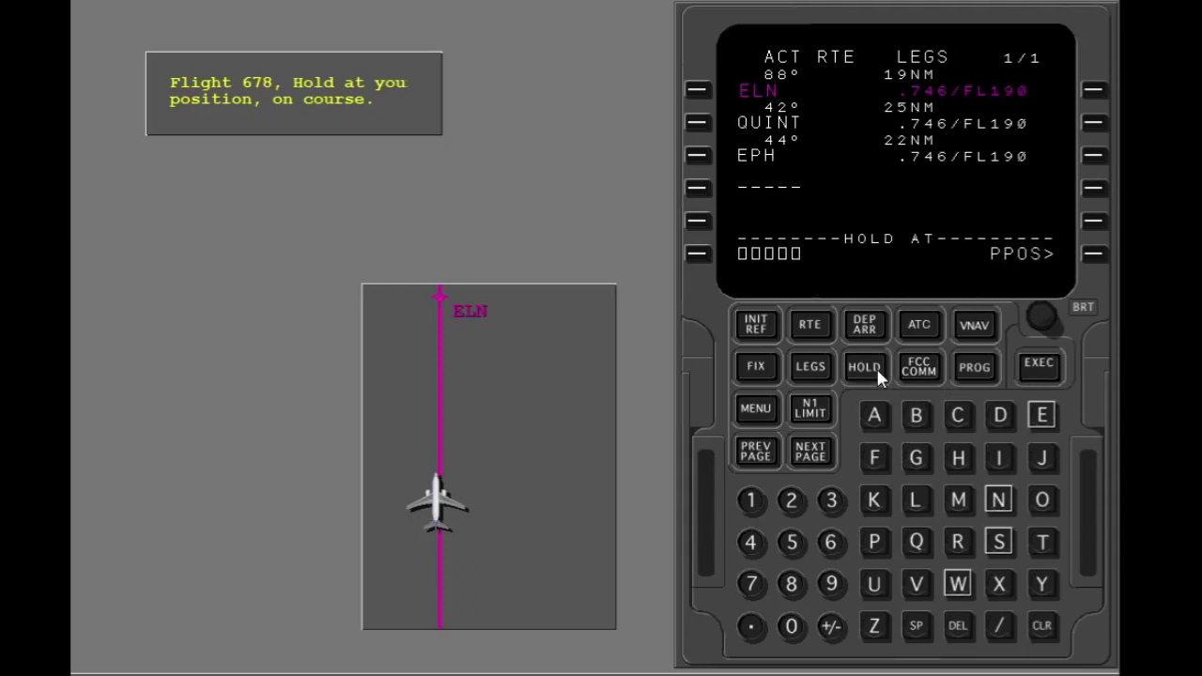
pyautogui.click(1096, 253)
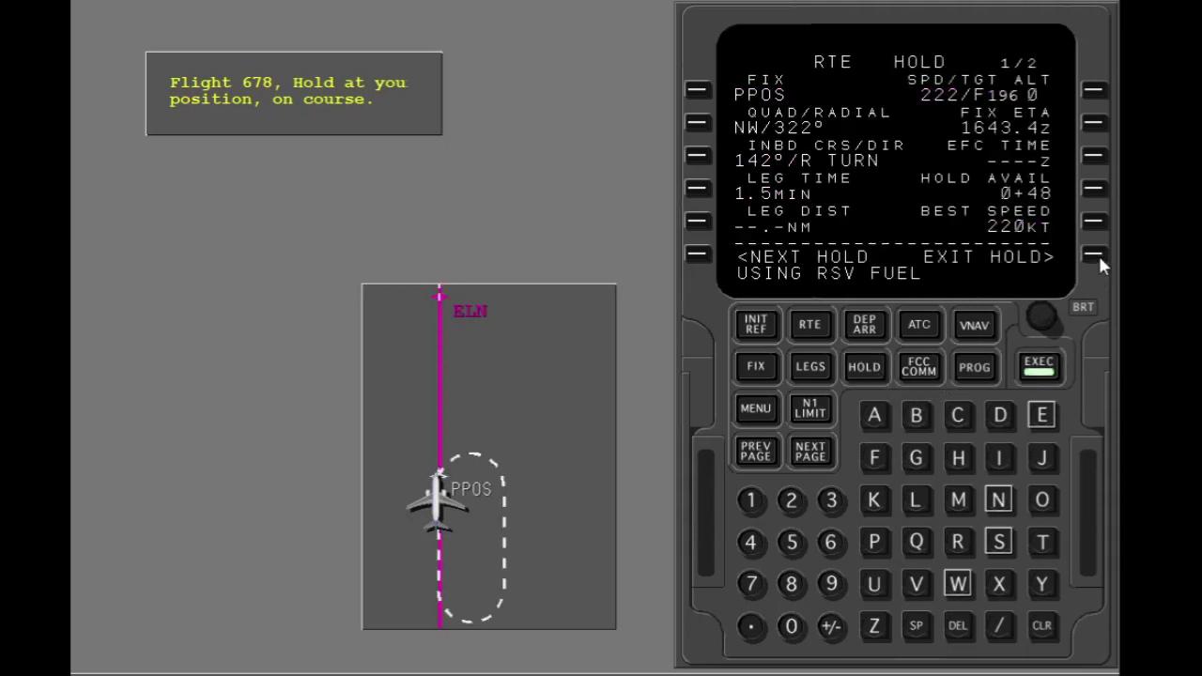
pyautogui.click(1050, 371)
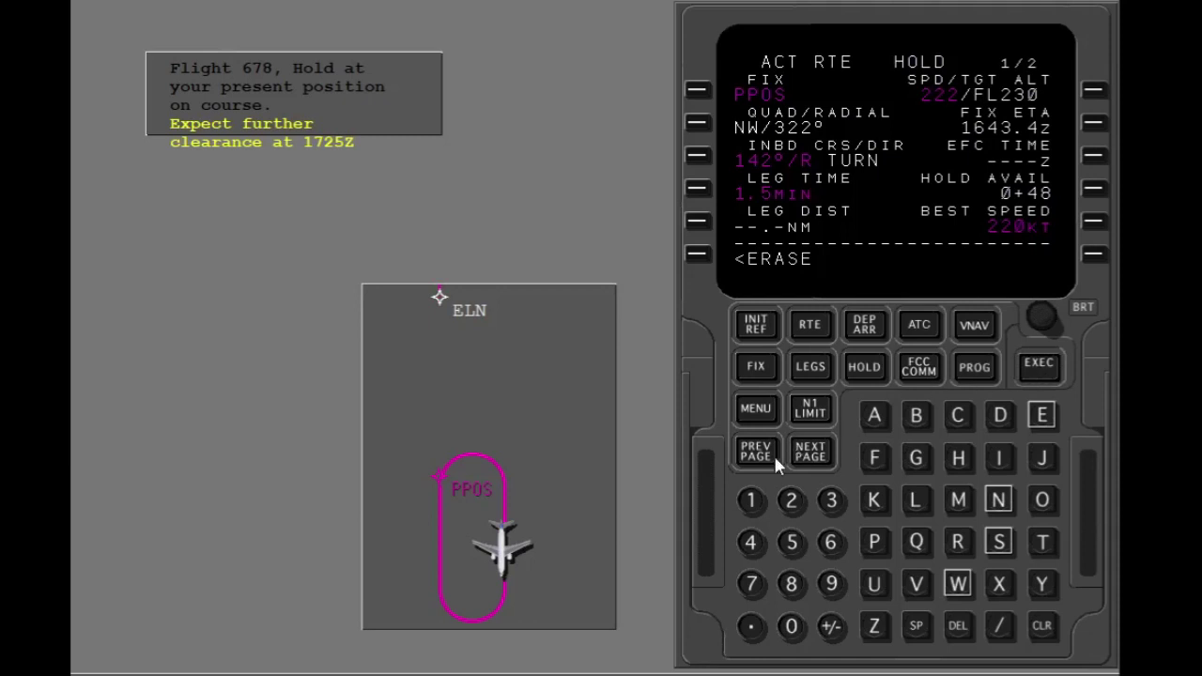
# Enter 1725Z as the expect-further-clearance time for the present-position hold
pyautogui.click(751, 501)
pyautogui.click(751, 584)
pyautogui.click(792, 501)
pyautogui.click(792, 542)
pyautogui.click(1095, 159)
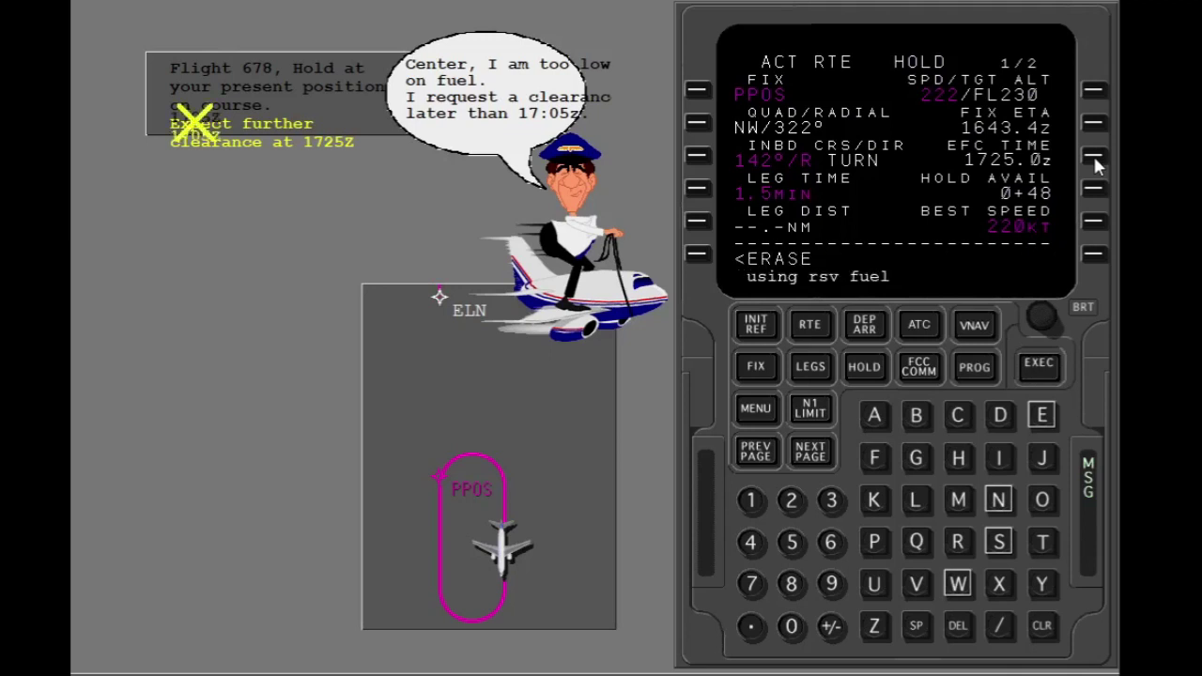
# Clear the fuel message and set the present-position hold's expect-further-clearance time to 1705Z
pyautogui.click(1043, 626)
pyautogui.click(752, 507)
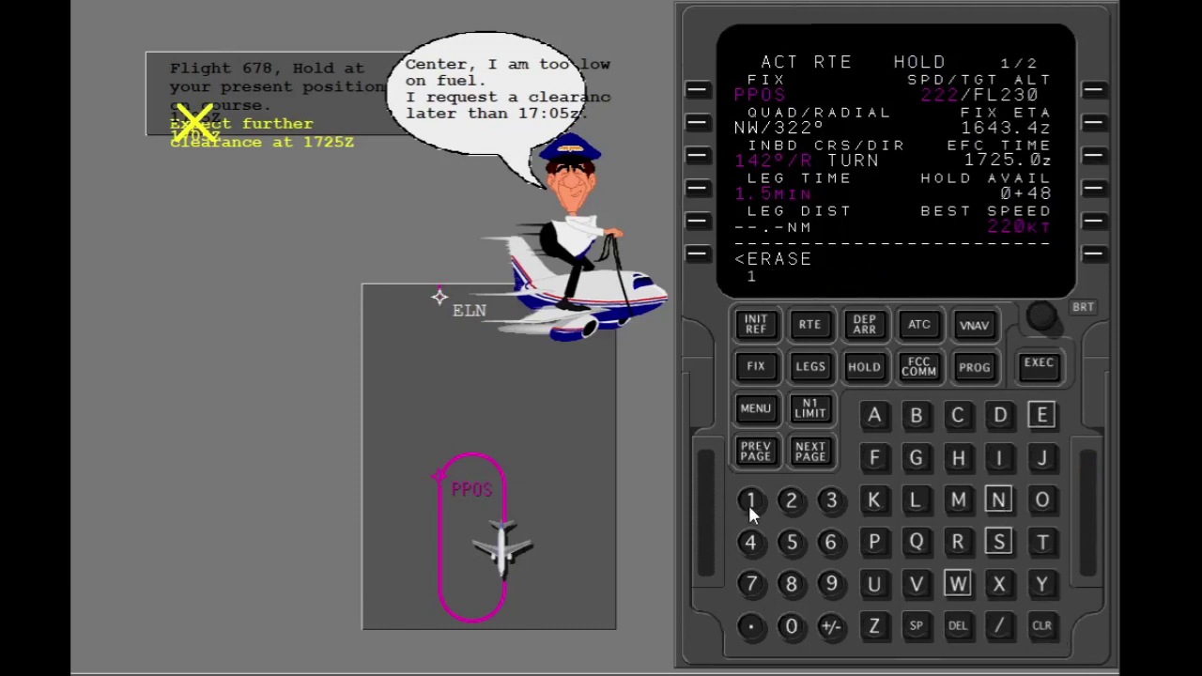
pyautogui.click(756, 586)
pyautogui.click(790, 626)
pyautogui.click(796, 544)
pyautogui.click(1097, 153)
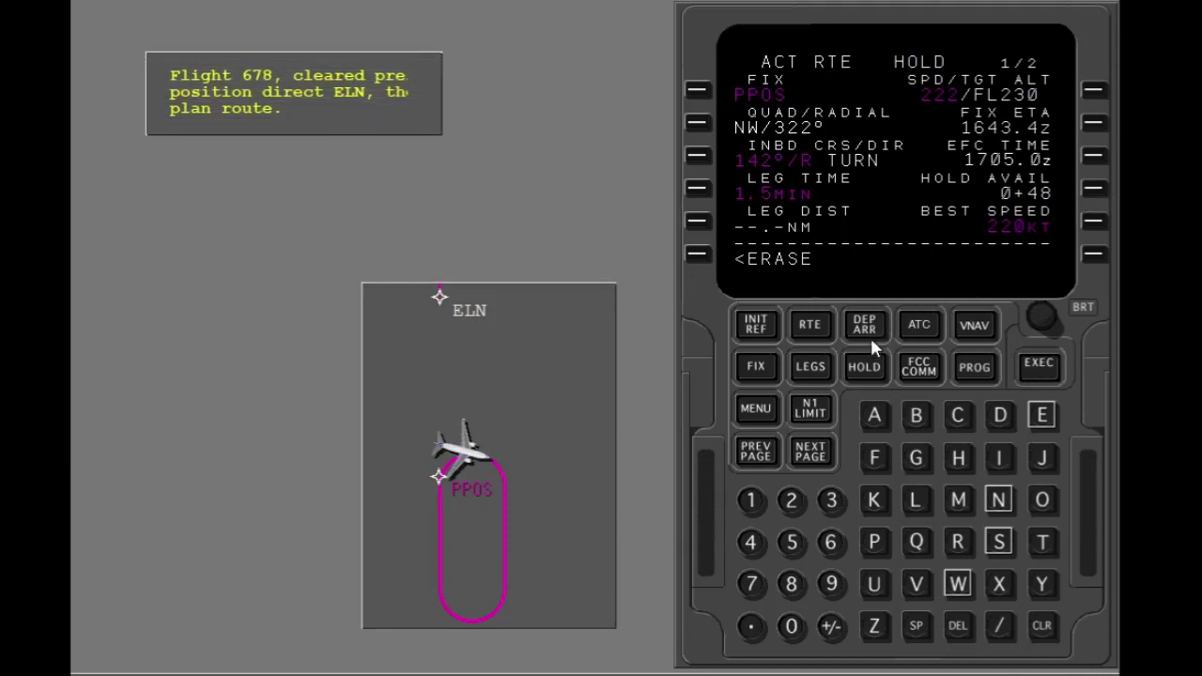
# Leave the present-position hold direct to ELN by making ELN the active waypoint in the route legs, and execute
pyautogui.click(812, 367)
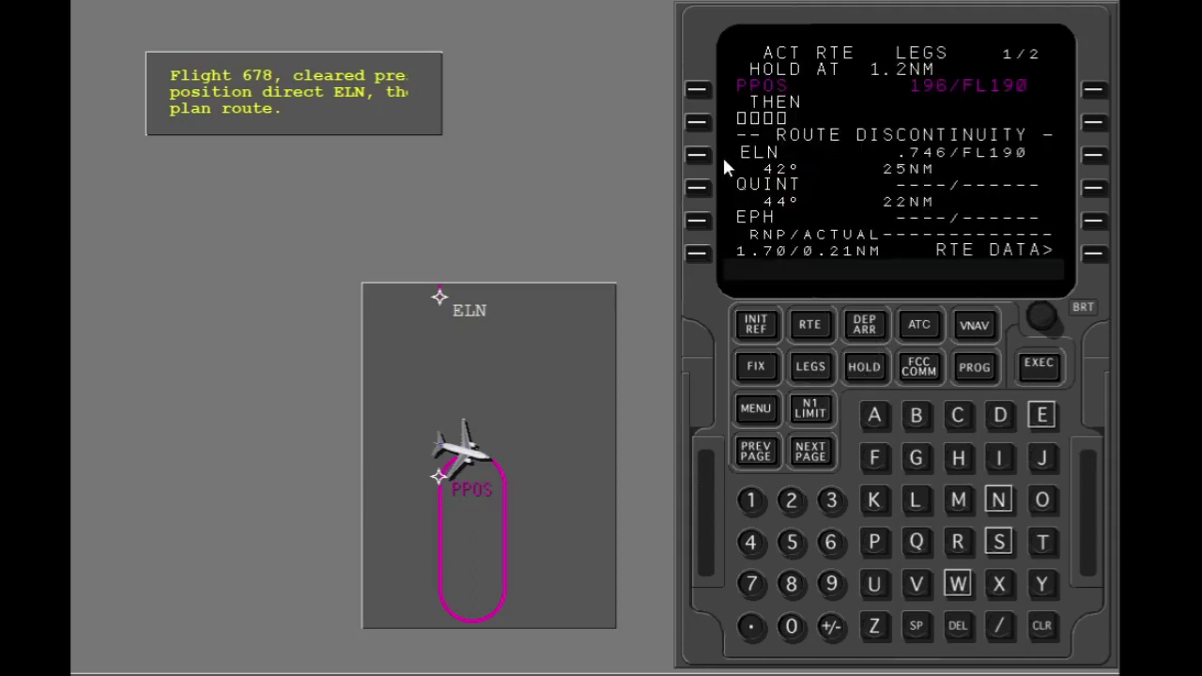
pyautogui.write('eln')
pyautogui.click(696, 89)
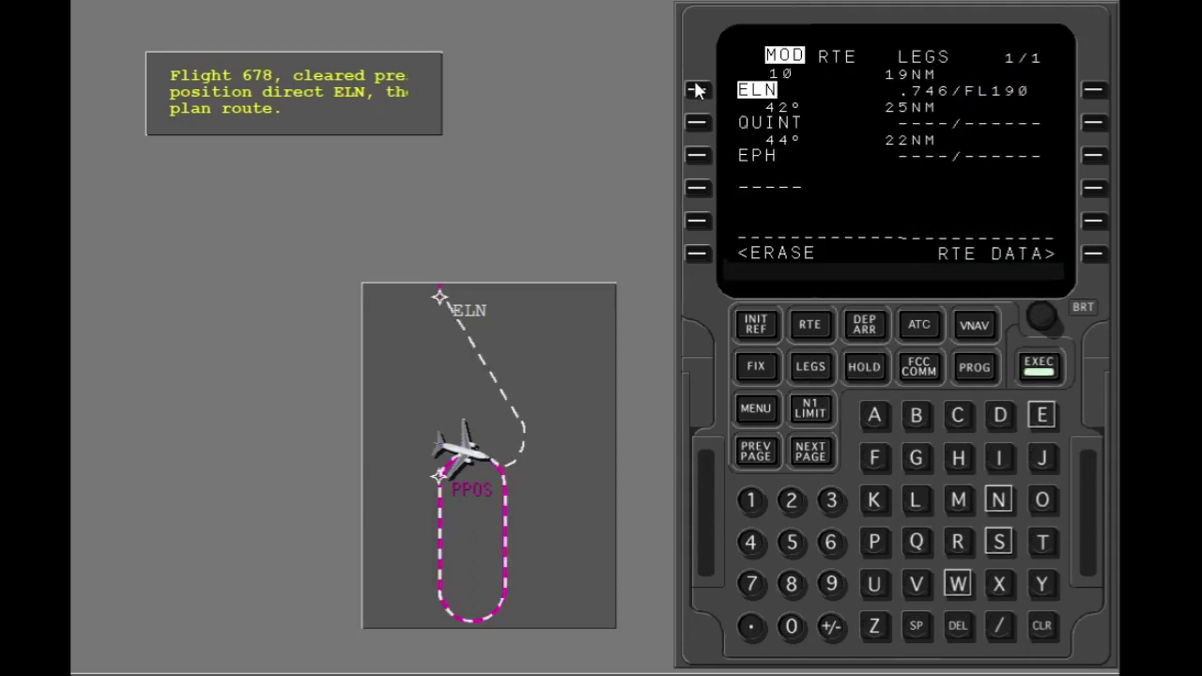
pyautogui.click(1038, 369)
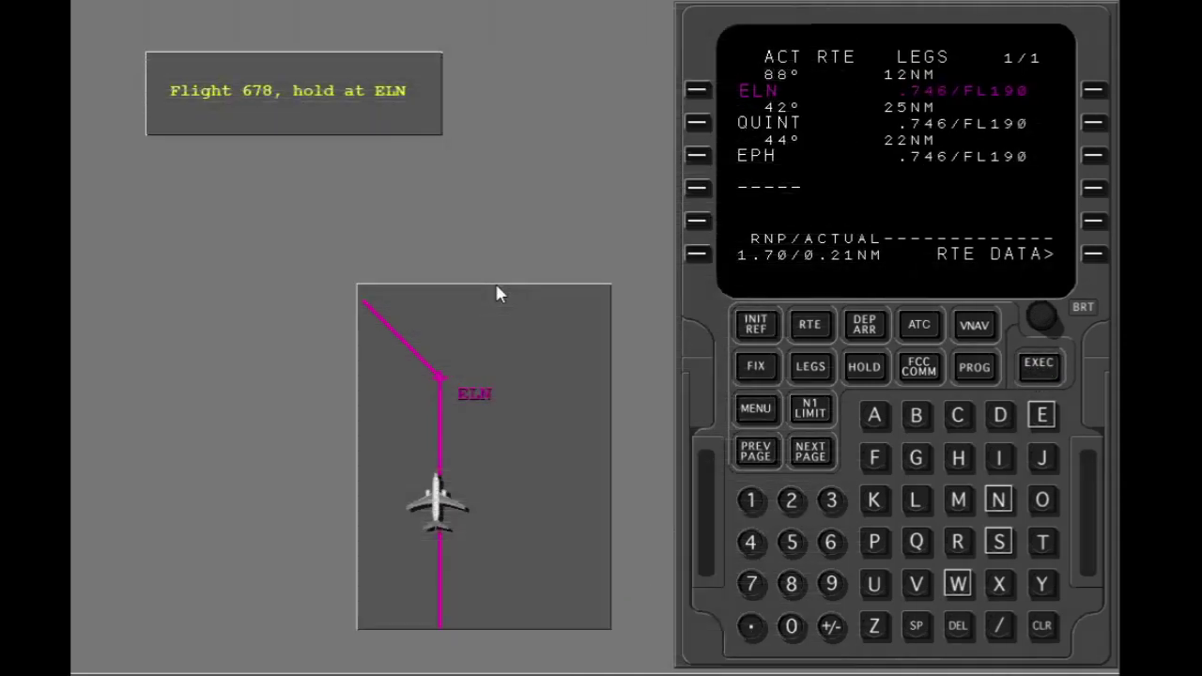
# Create a hold with ELN as the hold fix from the route legs and execute it
pyautogui.click(878, 370)
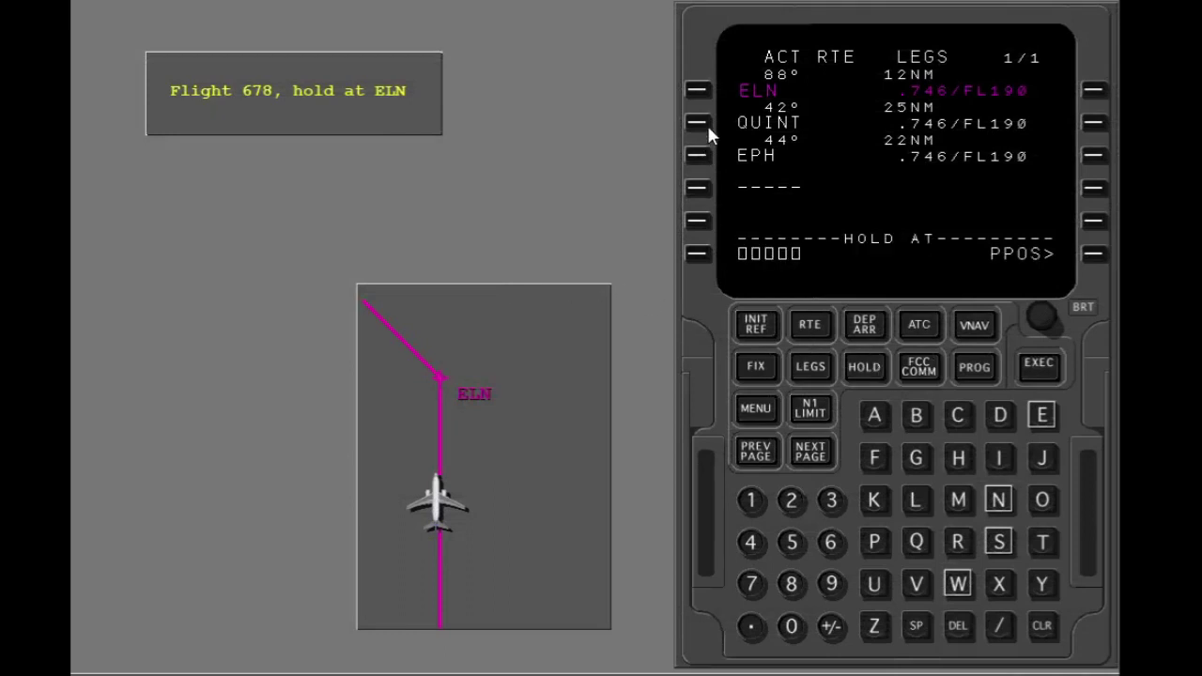
pyautogui.click(695, 89)
pyautogui.click(696, 255)
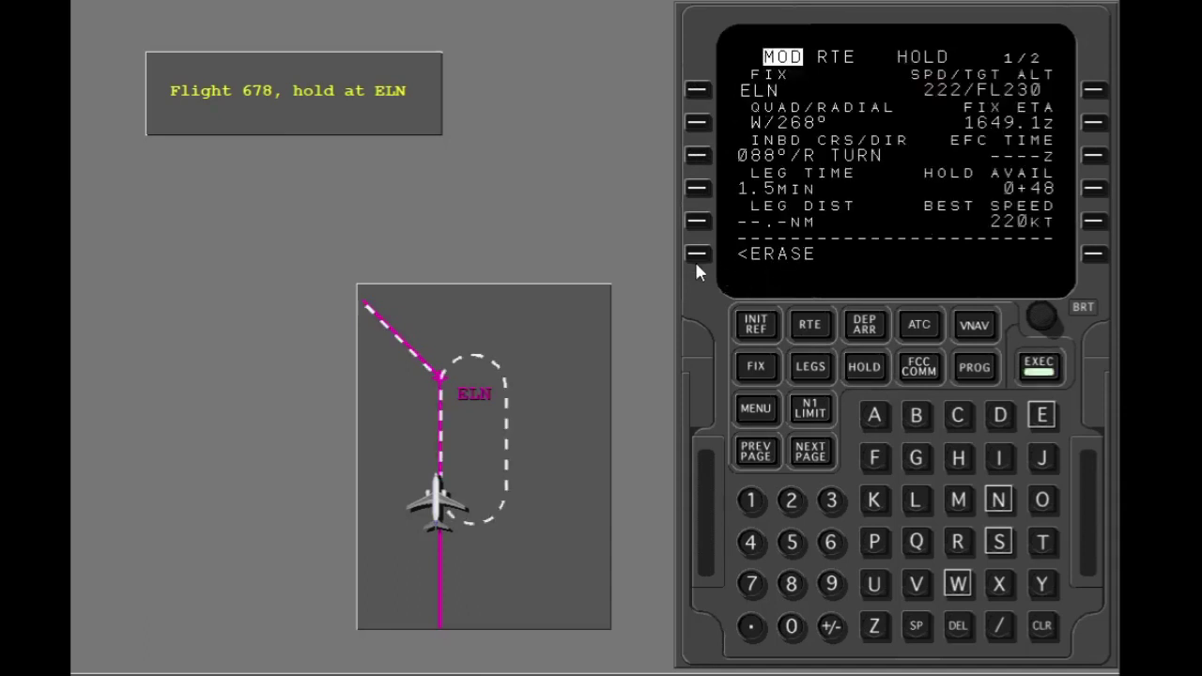
pyautogui.click(1046, 376)
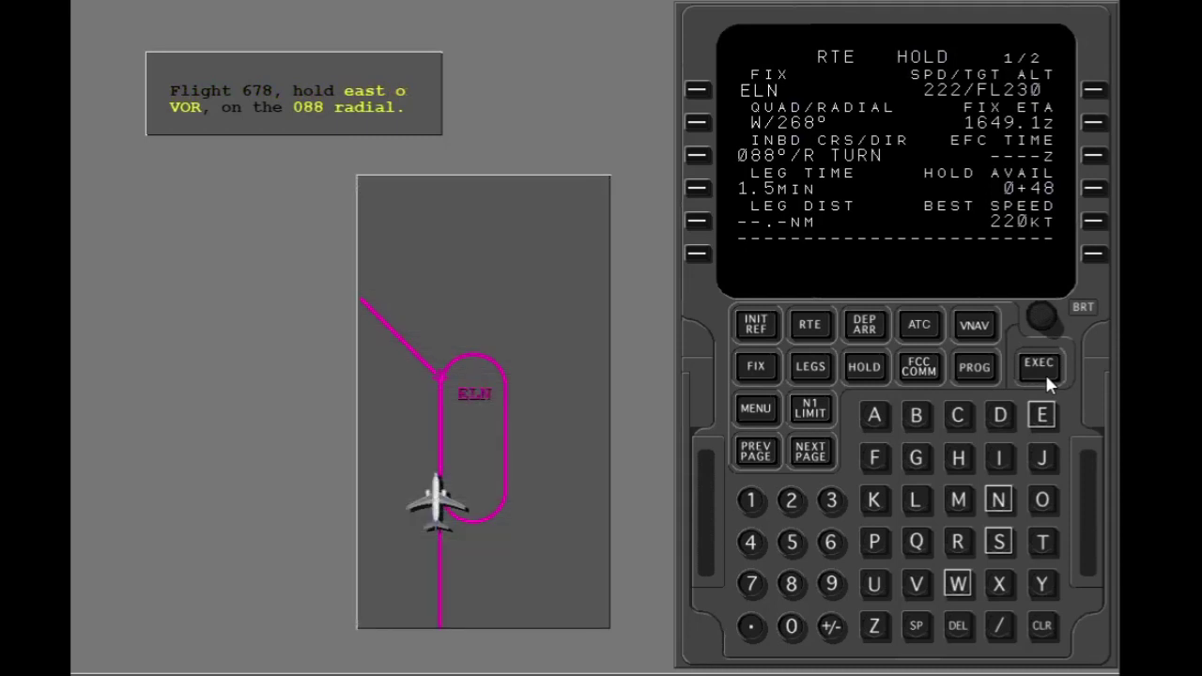
# Set the ELN hold's inbound course to 268° to hold east on the 088 radial, and execute
pyautogui.click(791, 500)
pyautogui.click(830, 542)
pyautogui.click(791, 584)
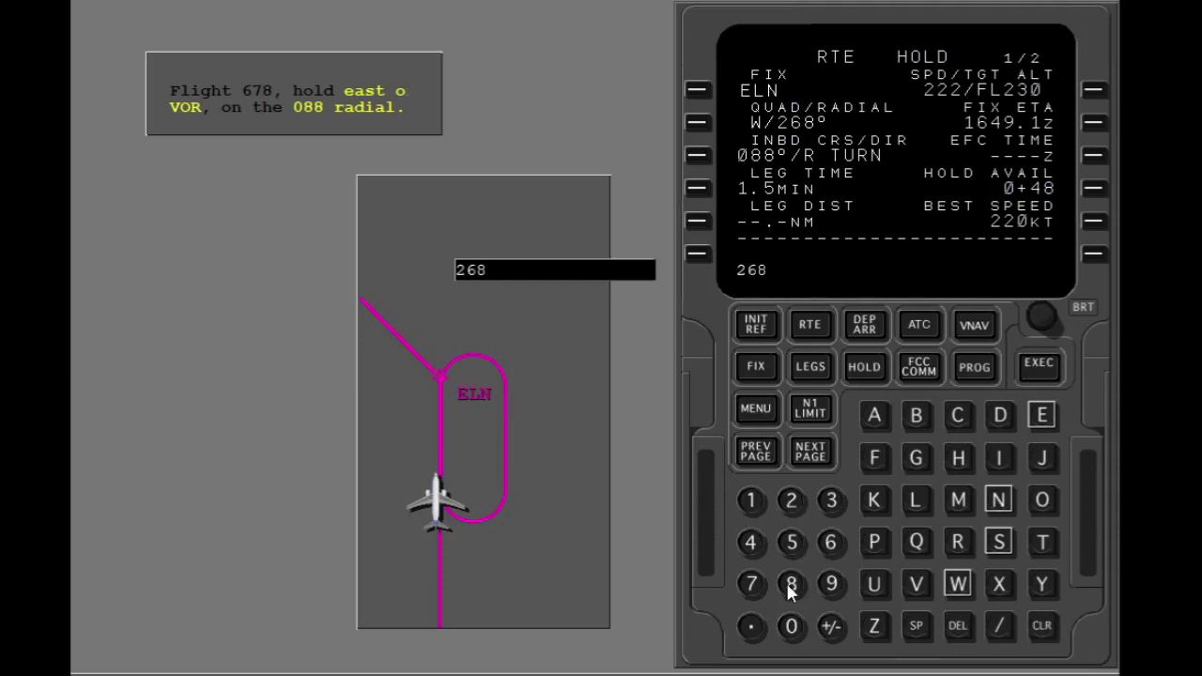
pyautogui.click(703, 152)
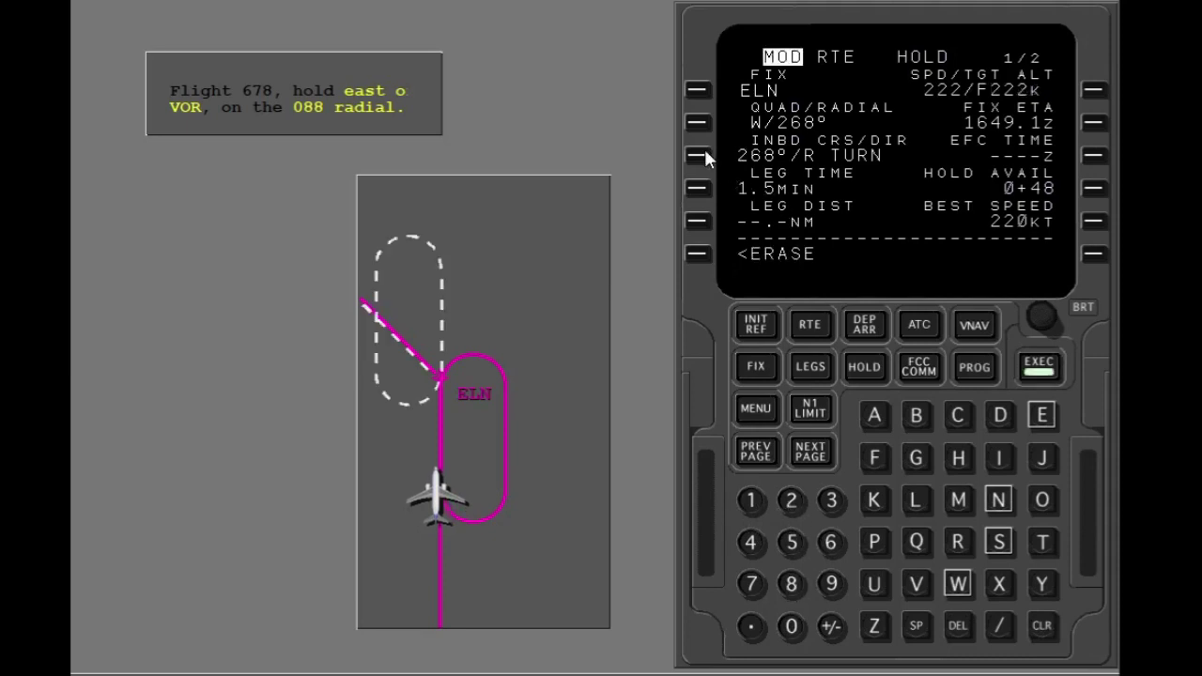
pyautogui.click(1041, 367)
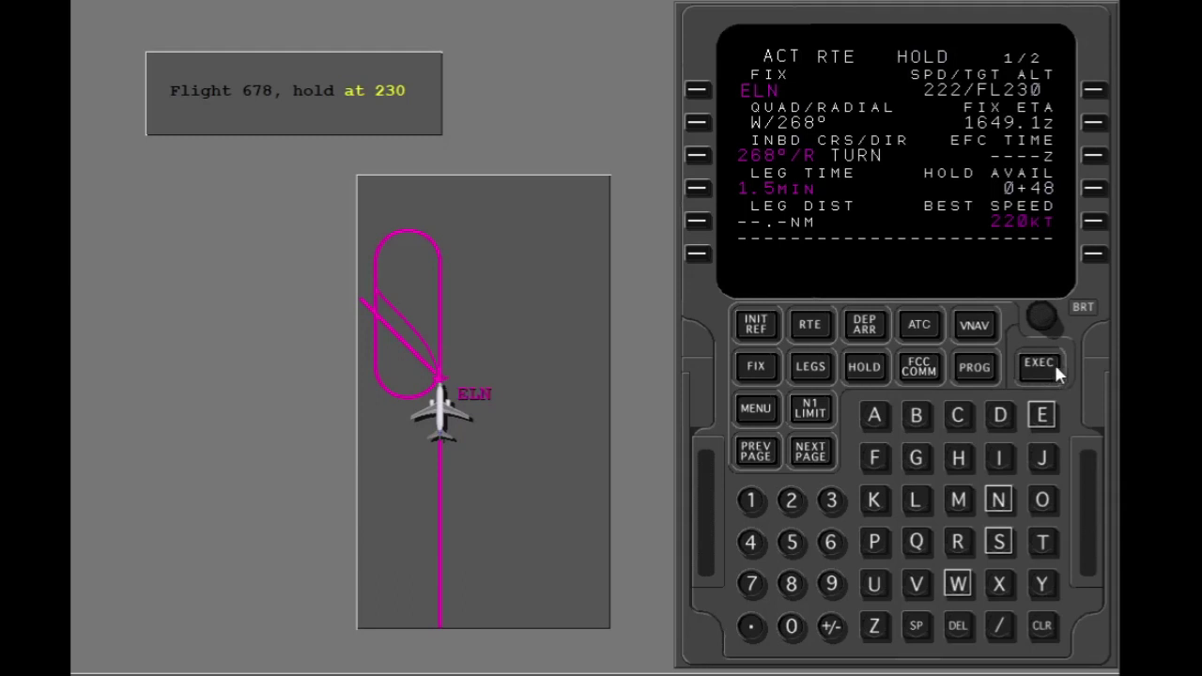
# Set the ELN hold's speed to 230 knots, and arm and execute the exit from the hold
pyautogui.click(789, 503)
pyautogui.click(830, 500)
pyautogui.click(795, 624)
pyautogui.click(1092, 91)
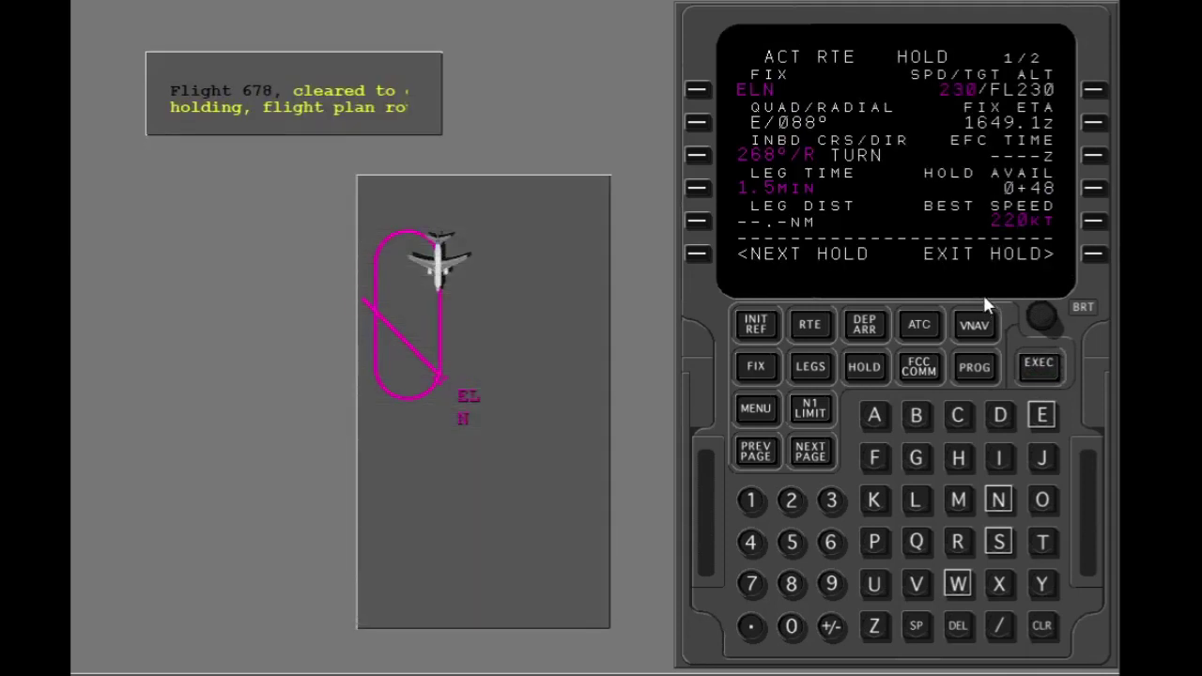
pyautogui.click(1094, 256)
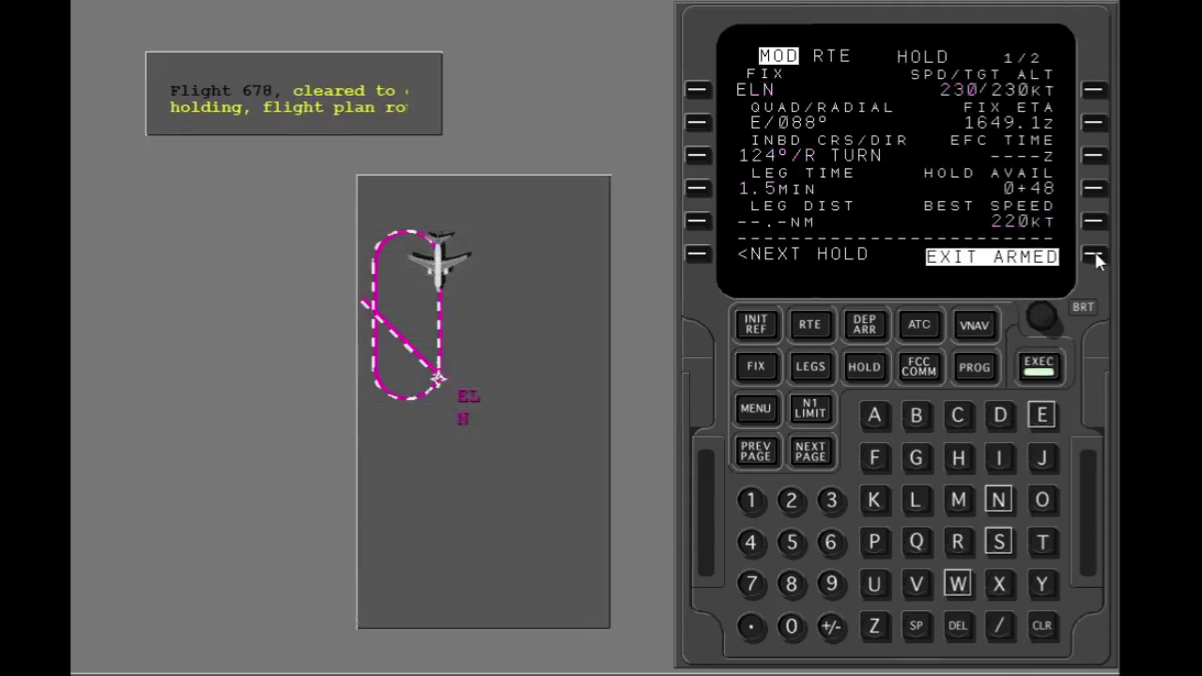
pyautogui.click(1045, 364)
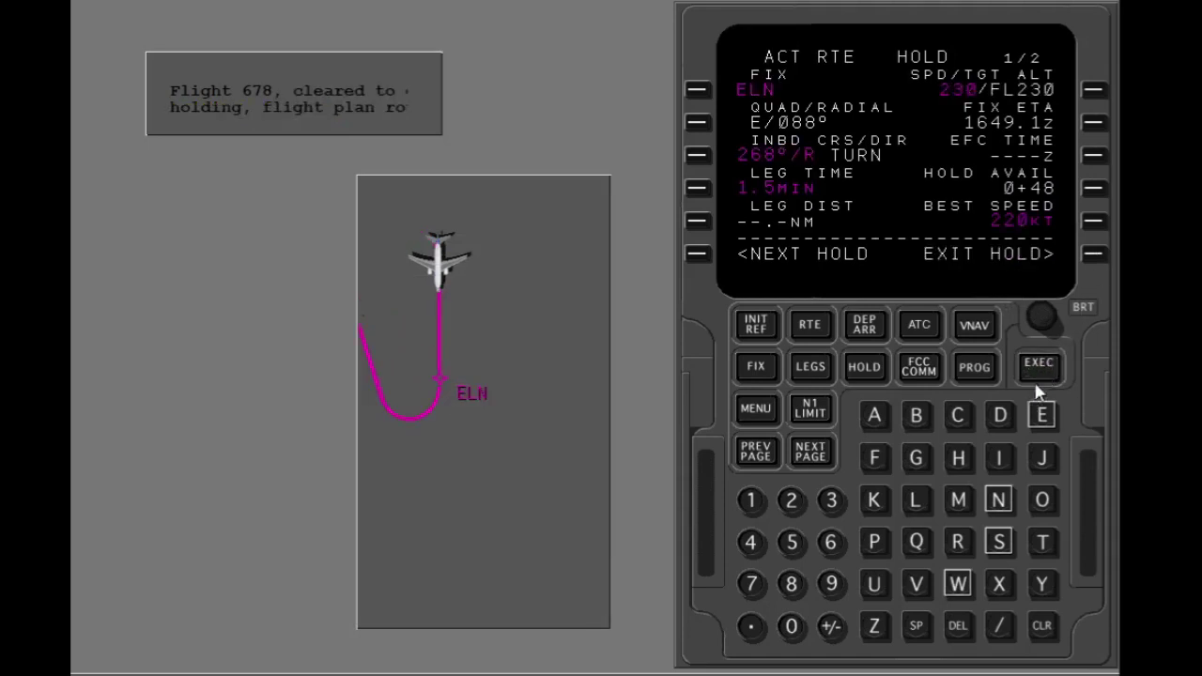